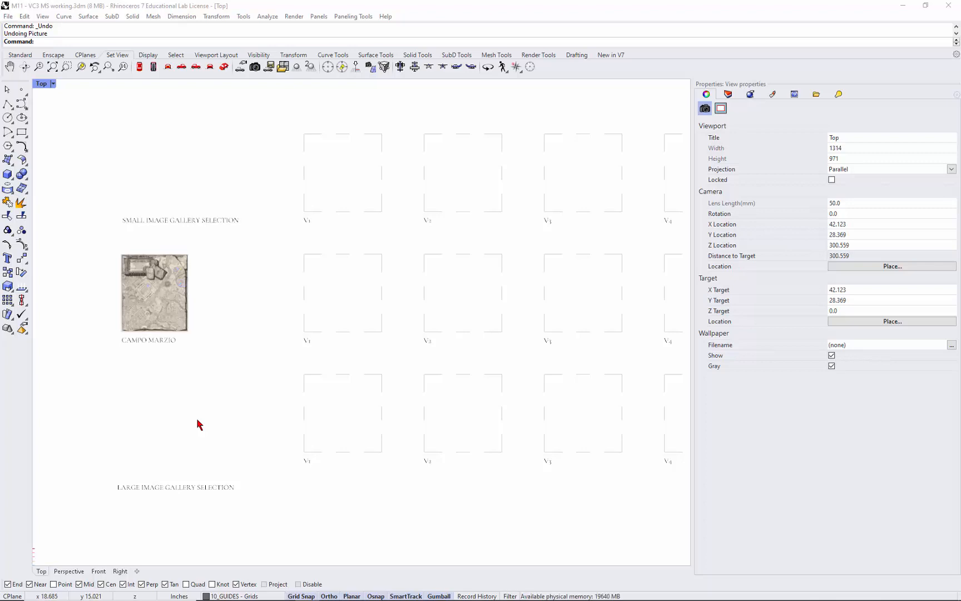
Insert the picture "lisa-nilsson-small red rug corner detail.jpg" about 17.25 inches wide above the SMALL IMAGE GALLERY SELECTION caption
left_click(80, 48)
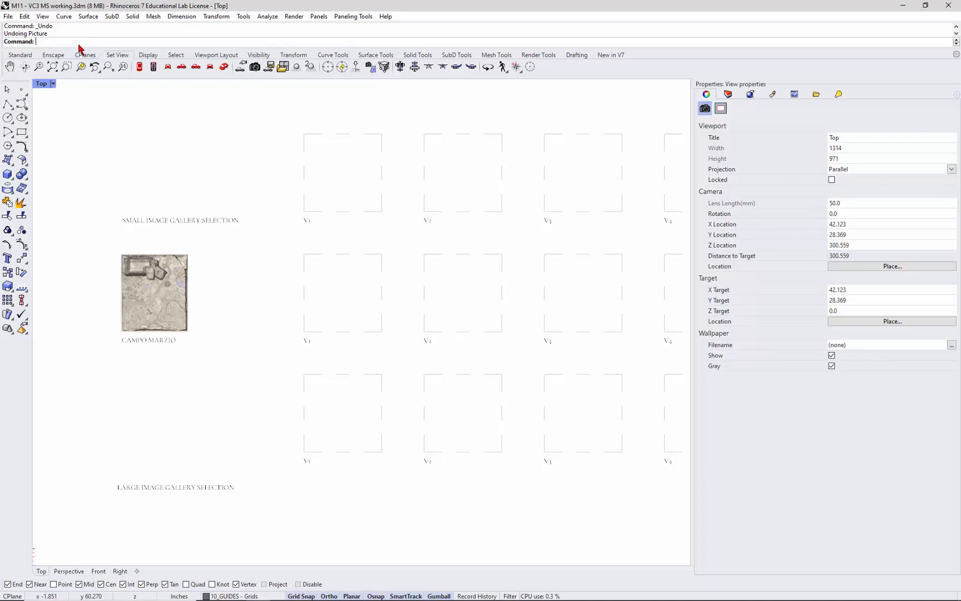
type("Picture")
key("Return")
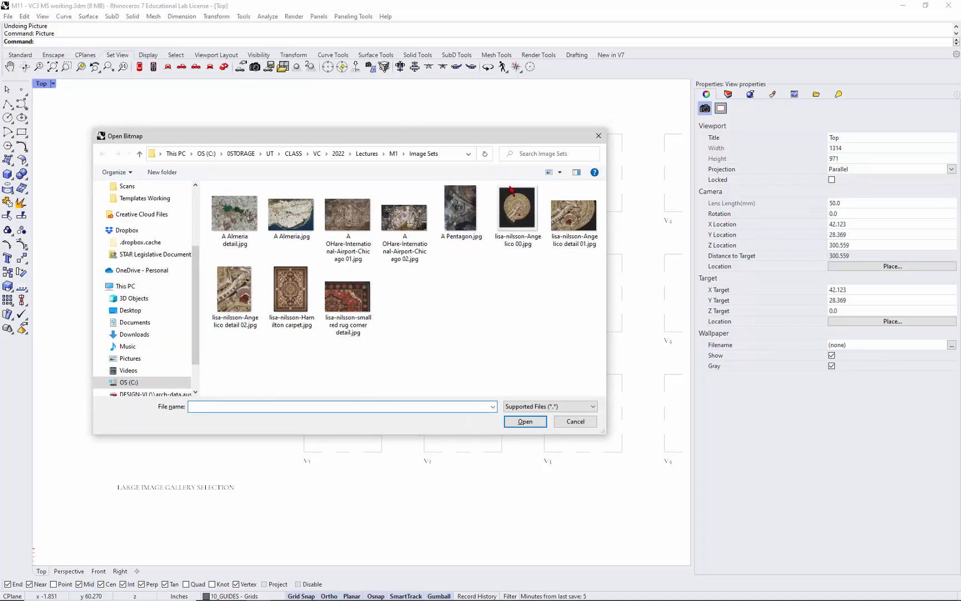
left_click(350, 313)
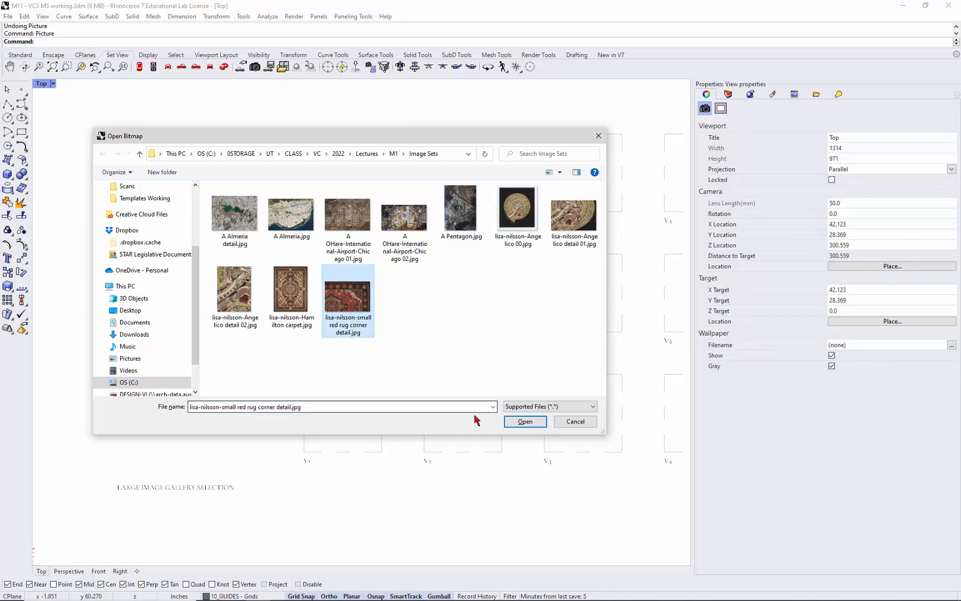
left_click(527, 422)
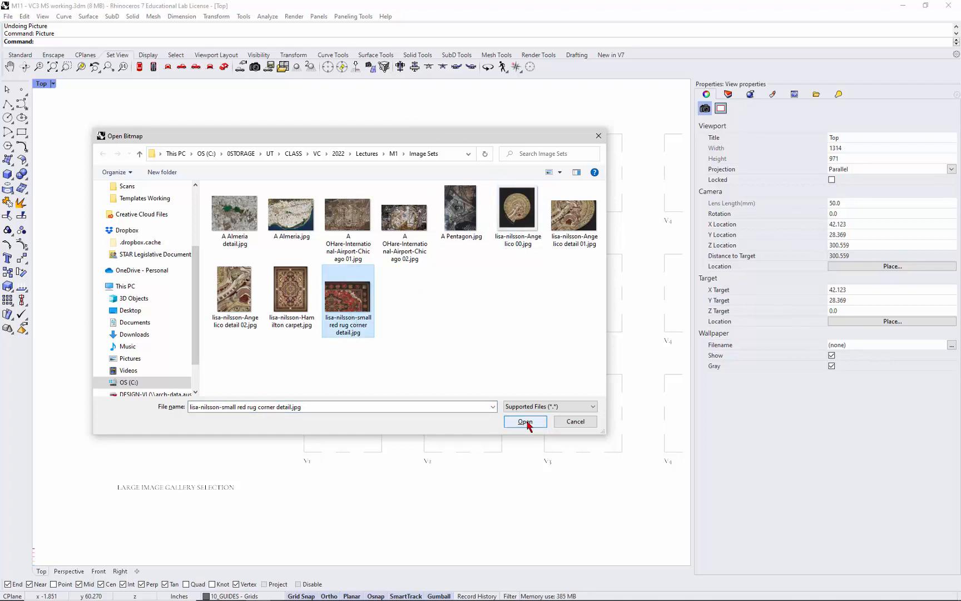
left_click(525, 422)
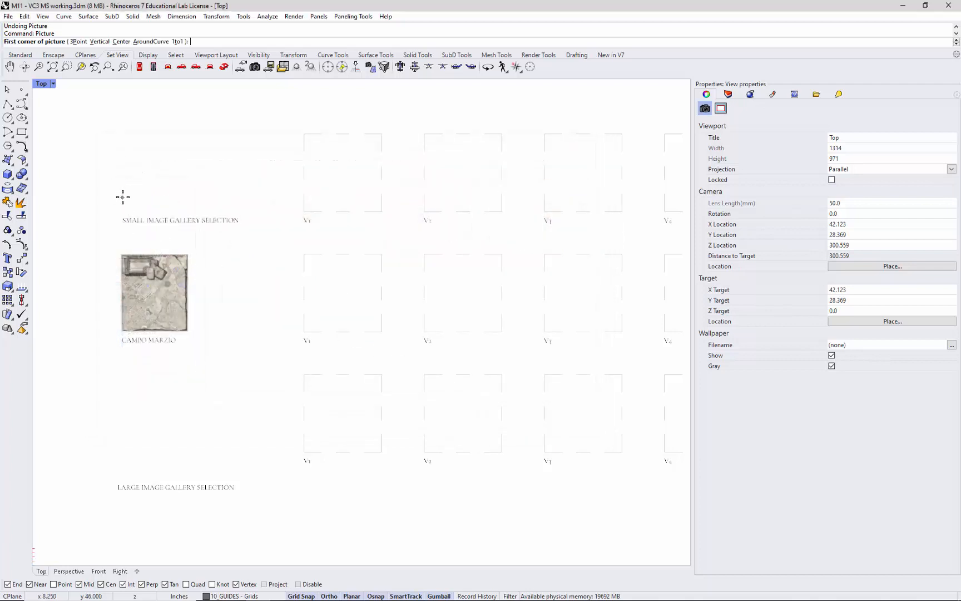
left_click(123, 197)
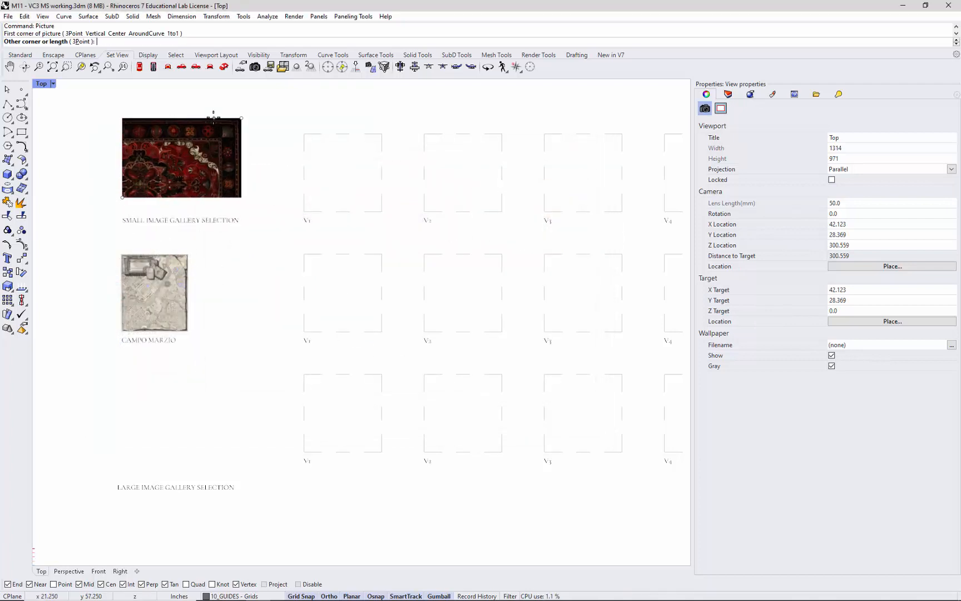
left_click(244, 117)
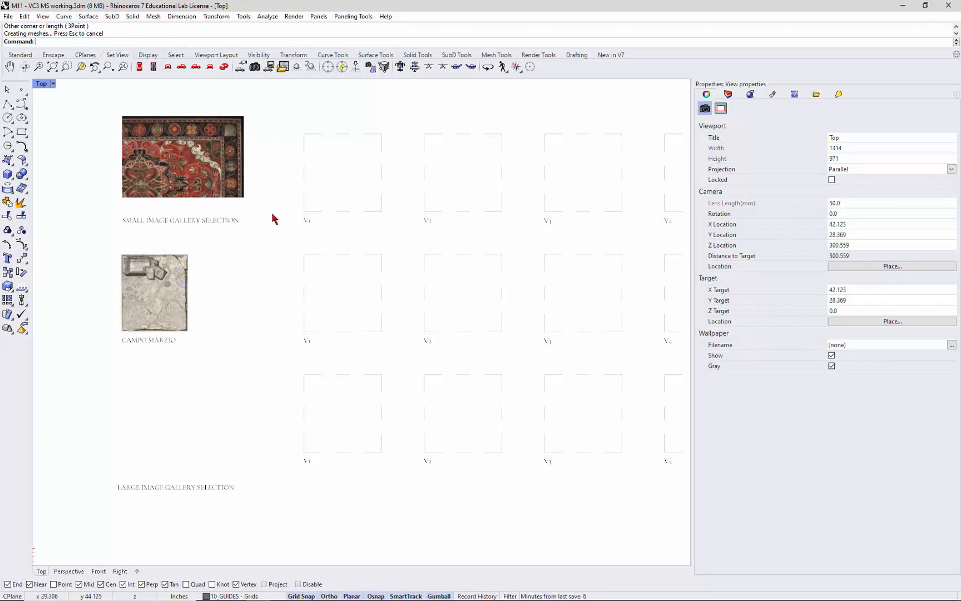
Move the rug picture straight down 1.5 inches, closer to its caption
left_click(210, 192)
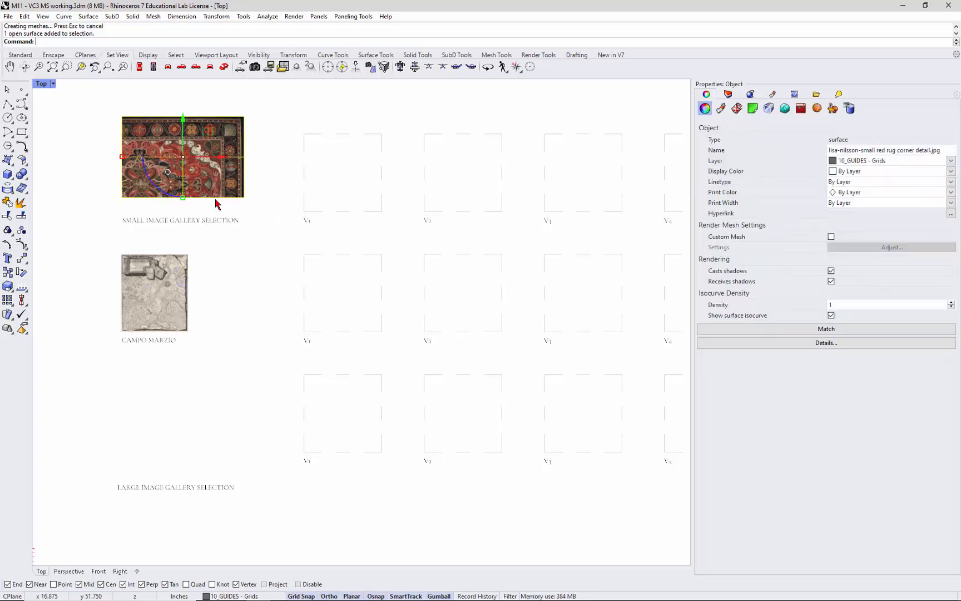
left_click_drag(185, 146, 185, 156)
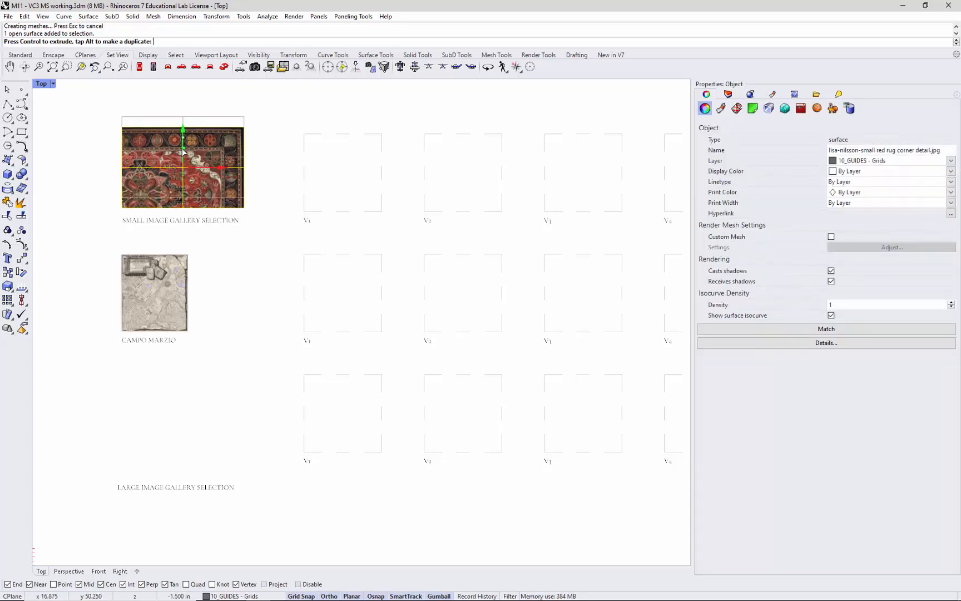
left_click(52, 172)
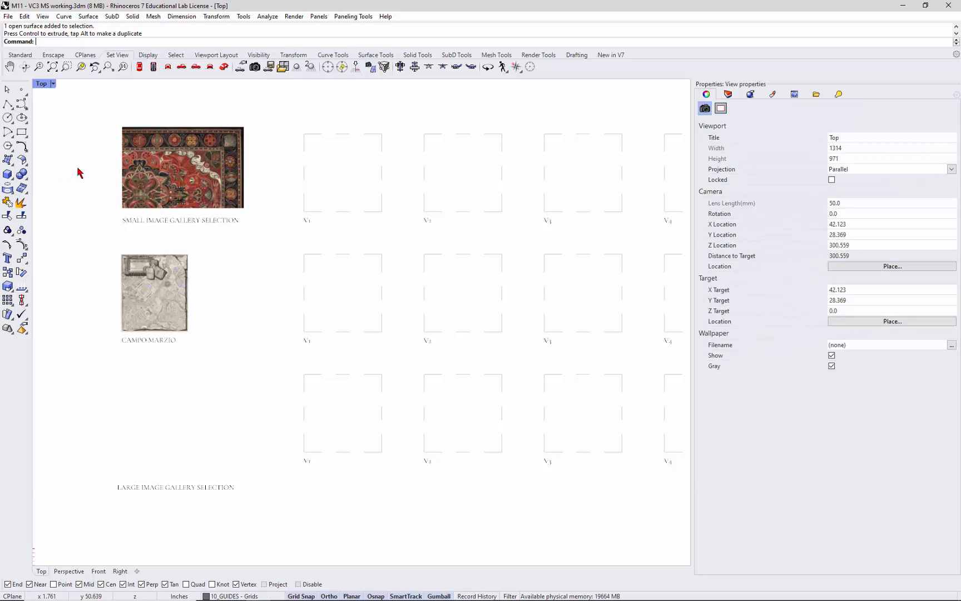
Align the rug picture's left edge with the left edge of the Campo Marzio picture
type("al")
key("Return")
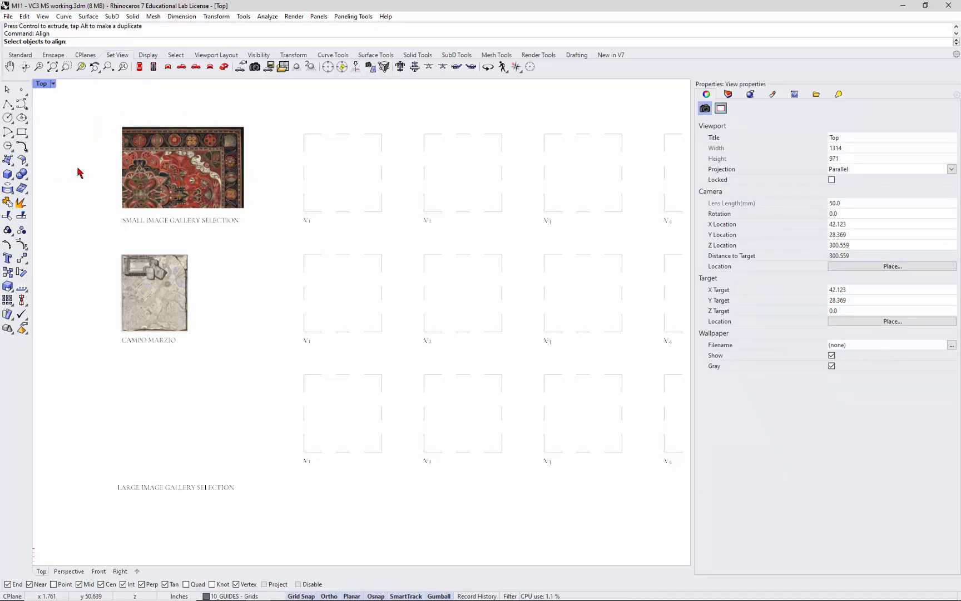
left_click(125, 165)
key("Return")
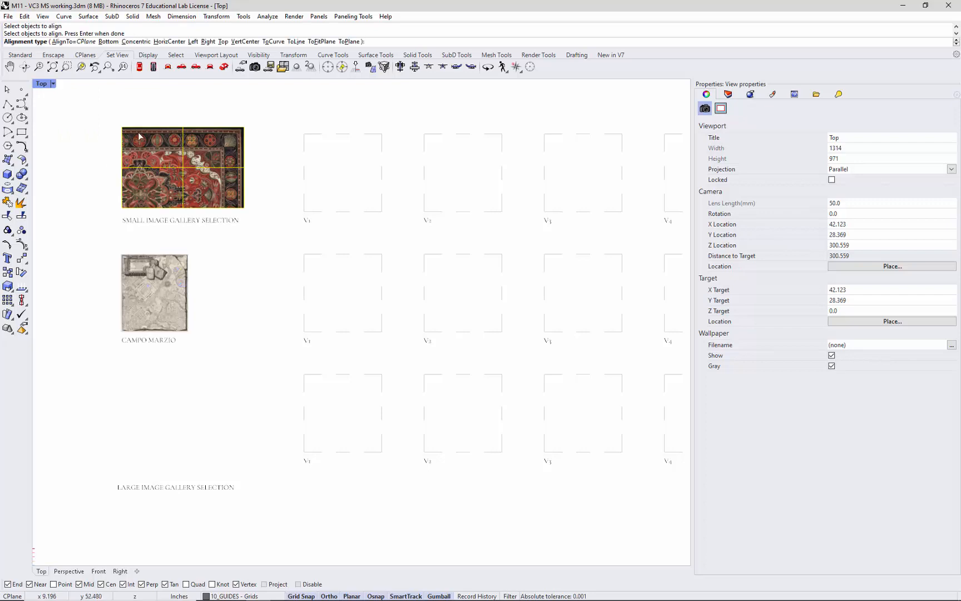
left_click(193, 42)
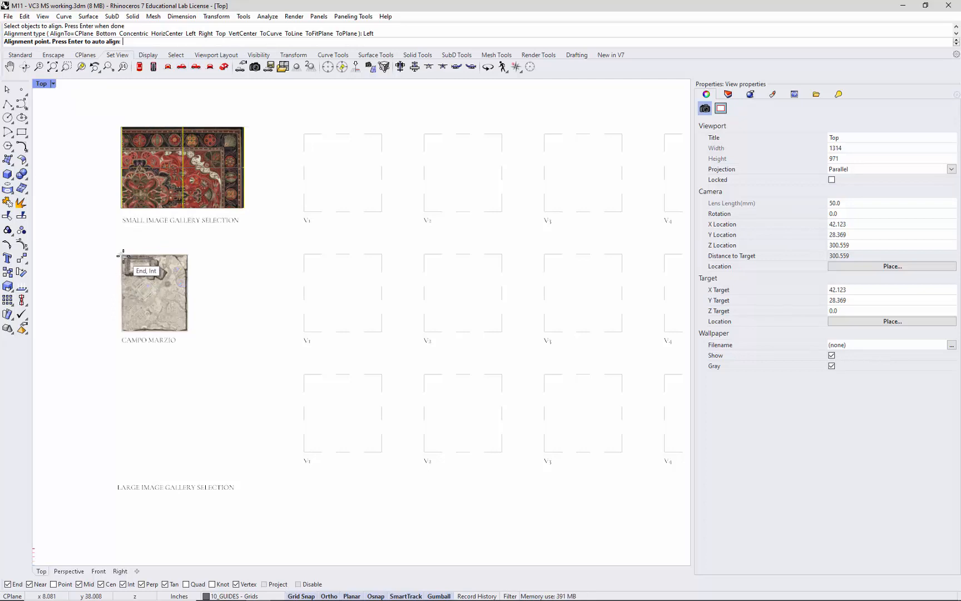
left_click(123, 256)
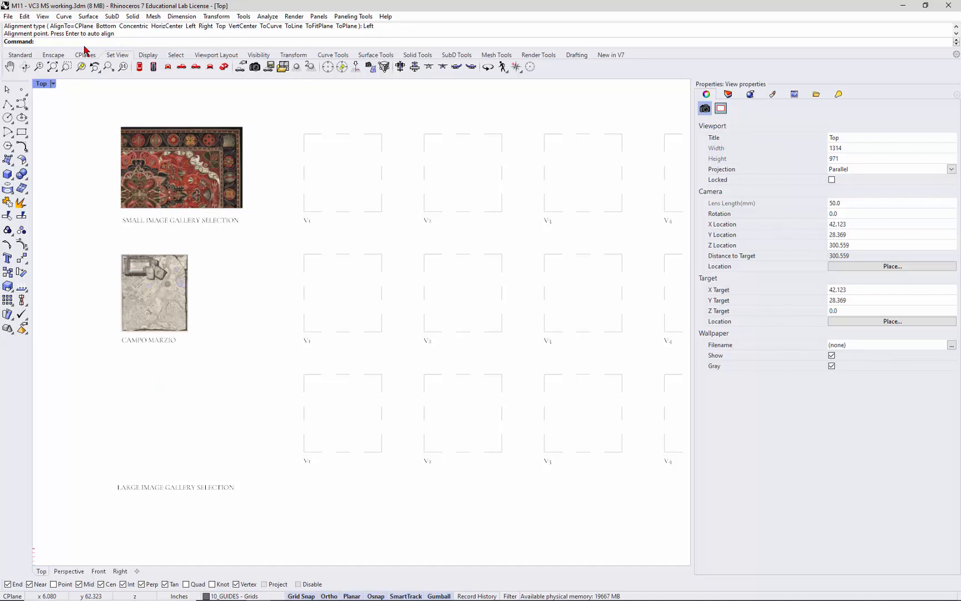
Insert the picture "A Almeria detail.jpg" directly below the Campo Marzio picture, starting at its lower-left corner
type("Picture")
key("Return")
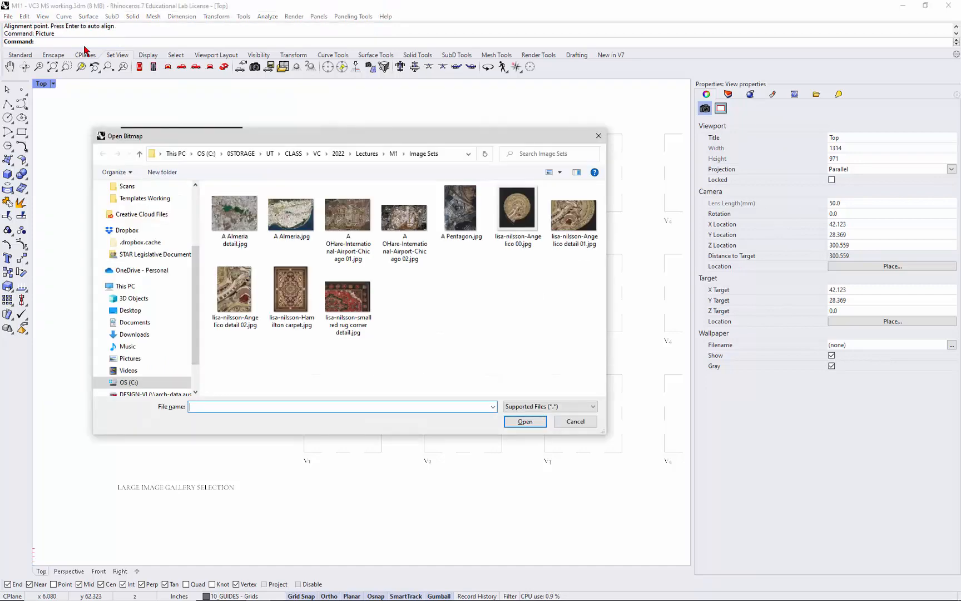
left_click(229, 226)
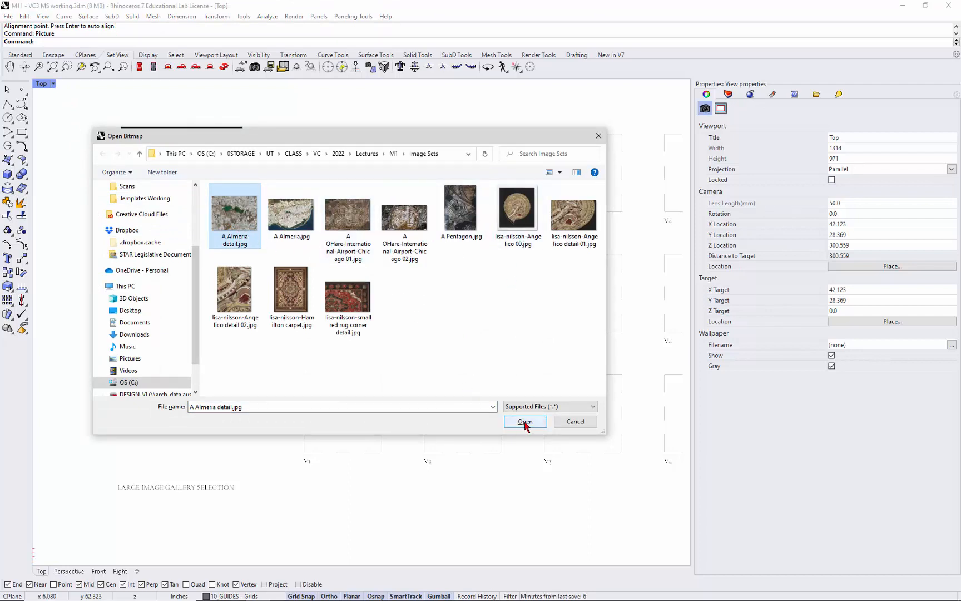
left_click(526, 422)
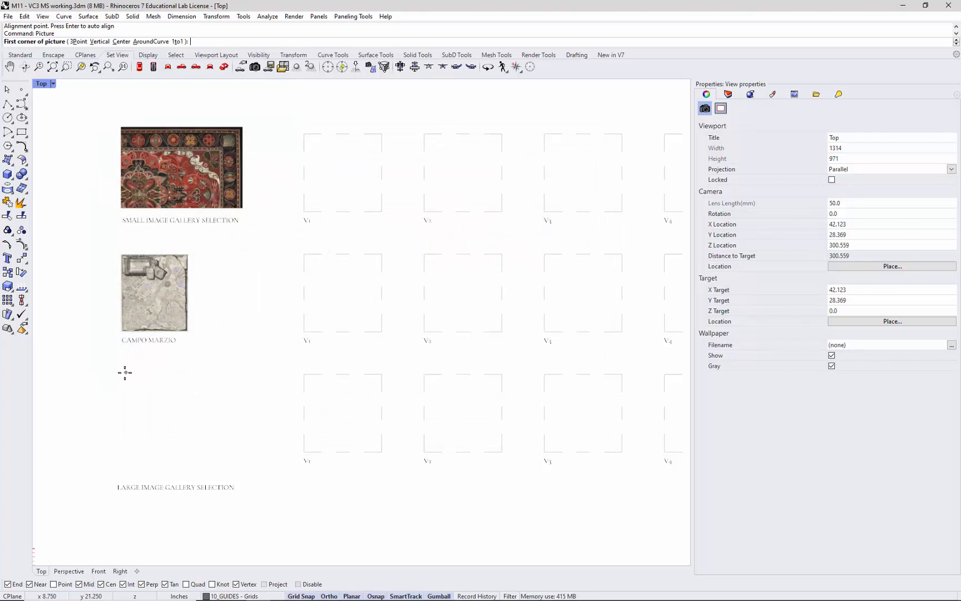
left_click(120, 331)
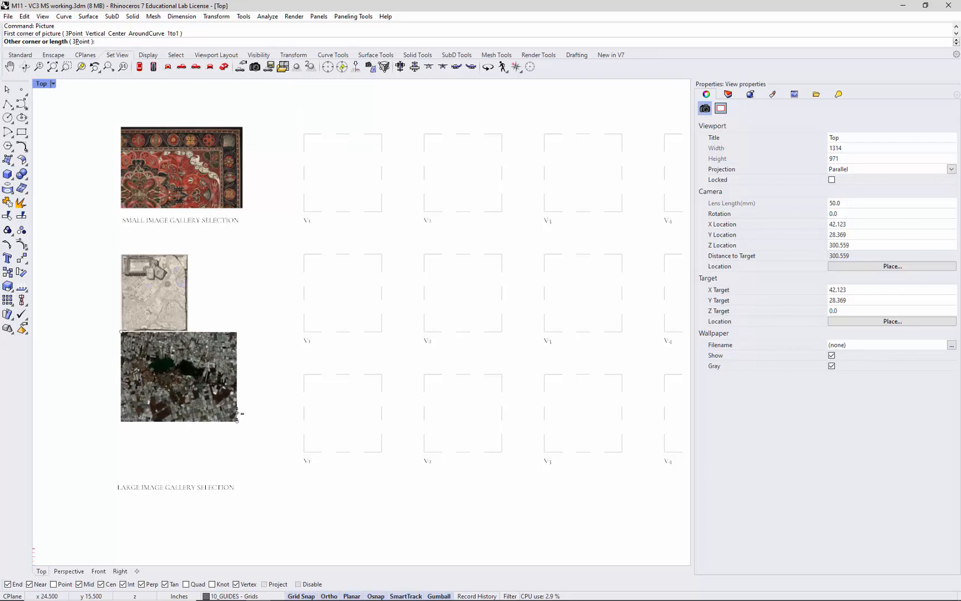
left_click(237, 414)
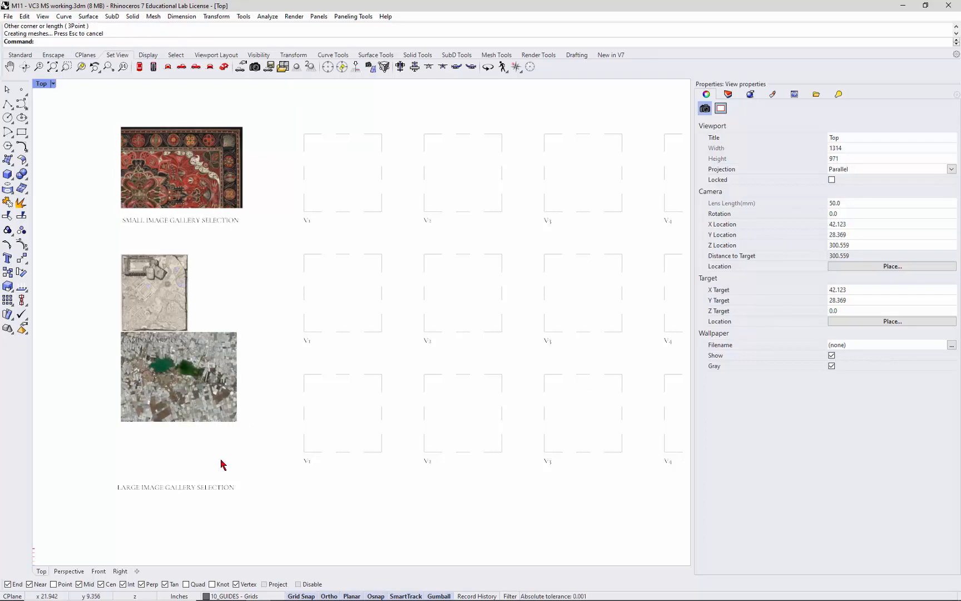
Move the Almeria picture up so its upper-left corner meets the rug picture's lower-left corner
left_click(203, 396)
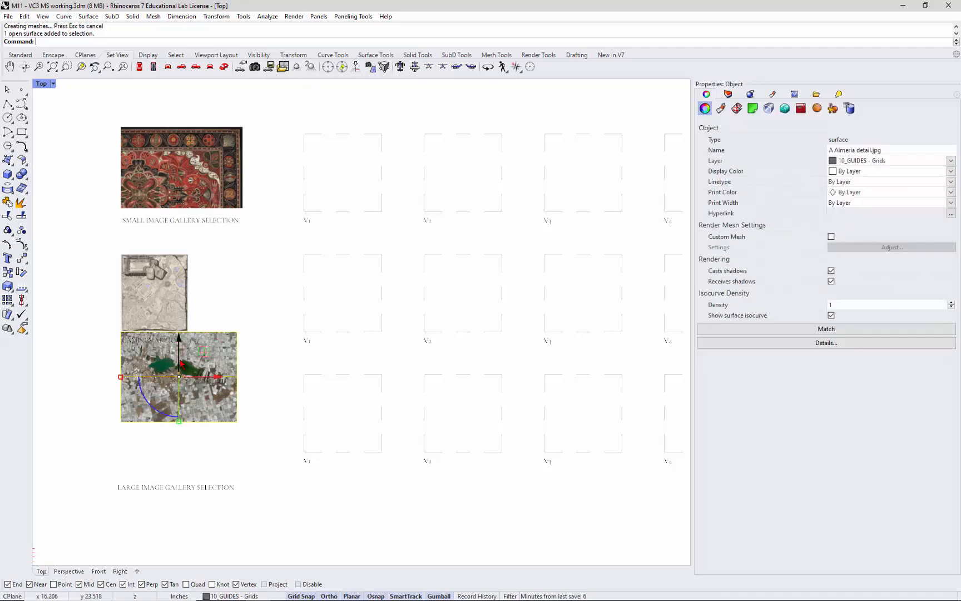
left_click_drag(179, 342, 172, 238)
type("Move")
key("Return")
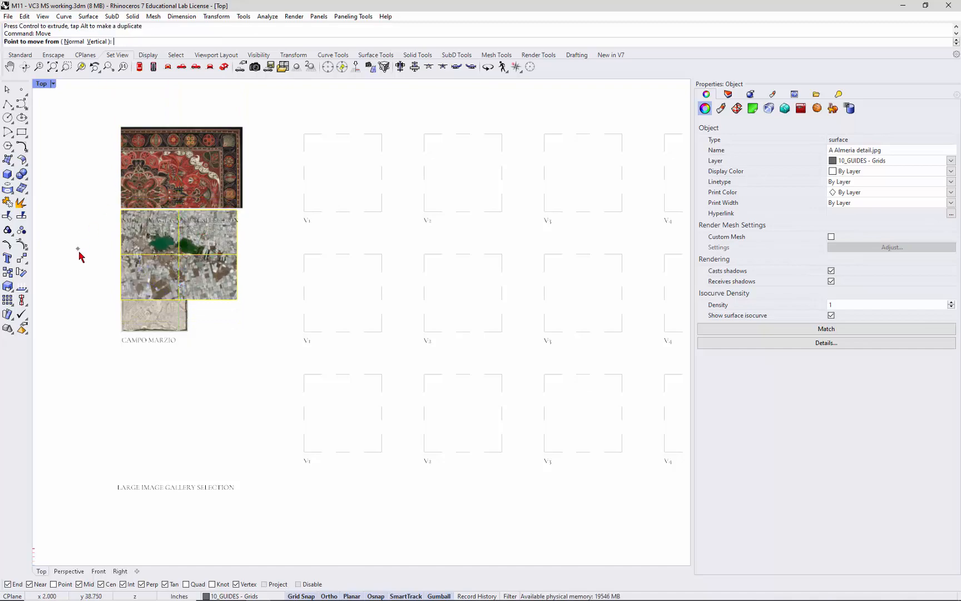
scroll(114, 212, "up", 5)
left_click(114, 211)
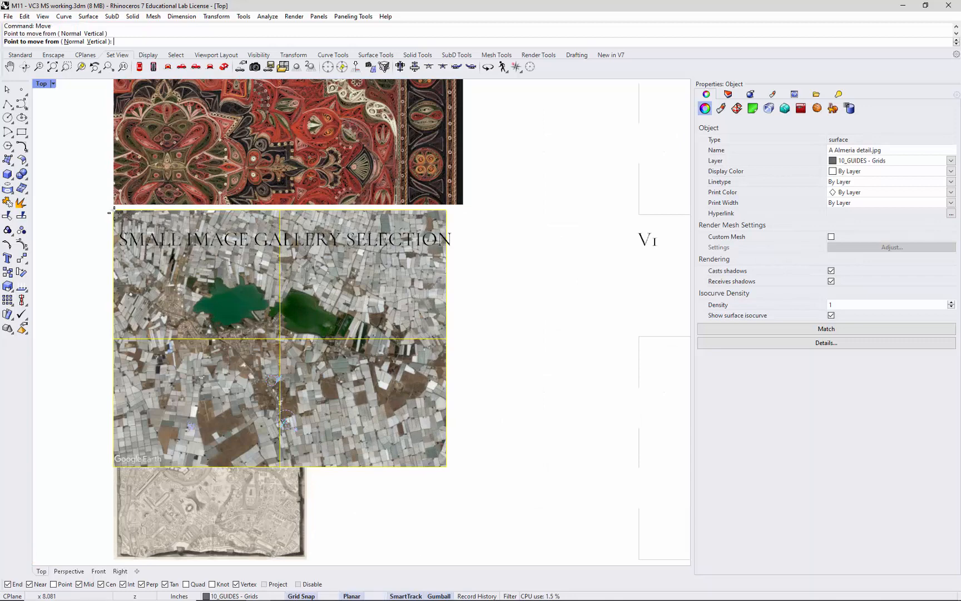
left_click(114, 204)
Scale the Almeria picture in 2D from its upper-left corner to match the rug picture's width
type("Scale2D")
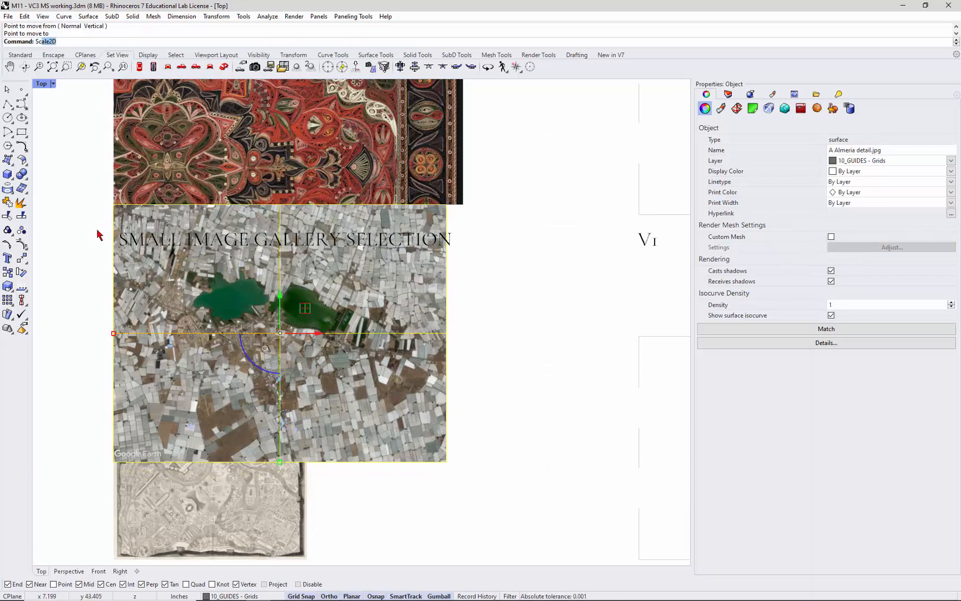
key("Return")
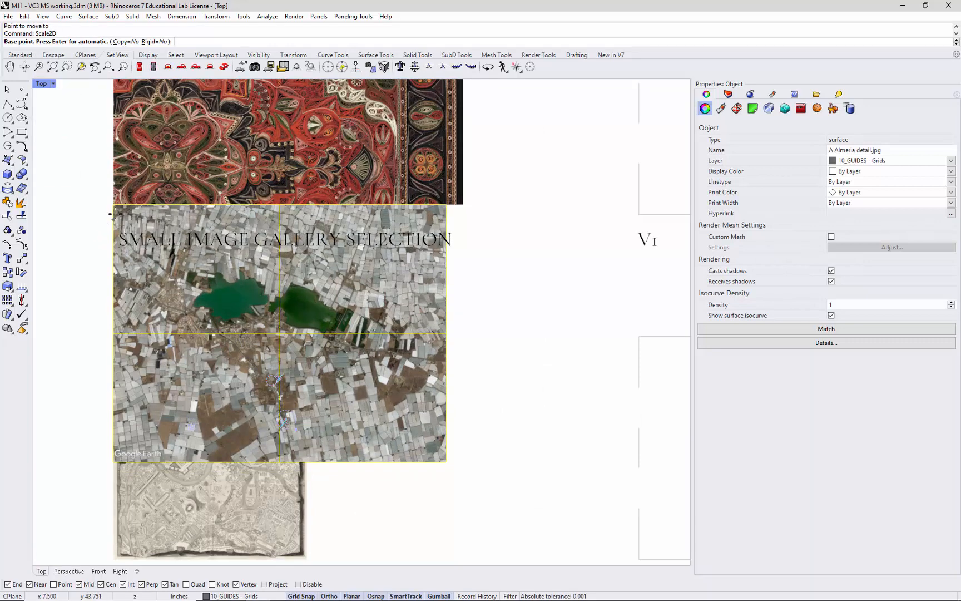
left_click(114, 204)
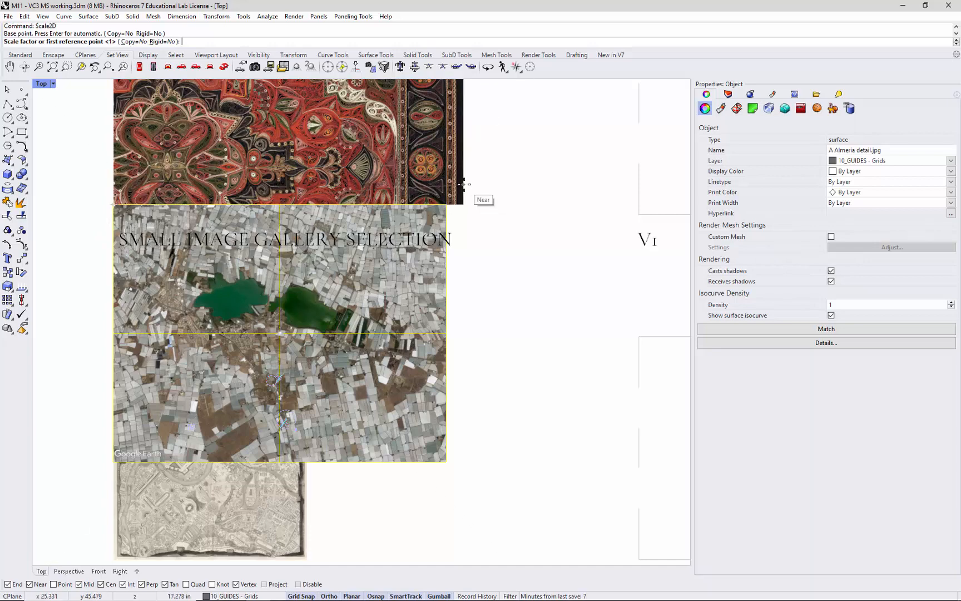
left_click(446, 205)
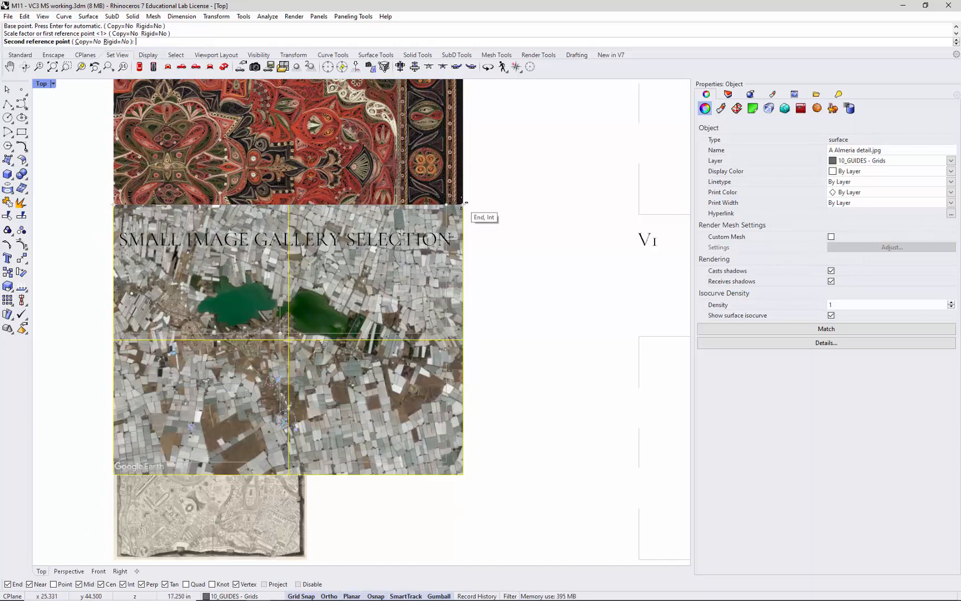
left_click(461, 203)
Move the Almeria picture straight down 21.75 inches to sit above the LARGE IMAGE GALLERY SELECTION caption
scroll(239, 241, "down", 5)
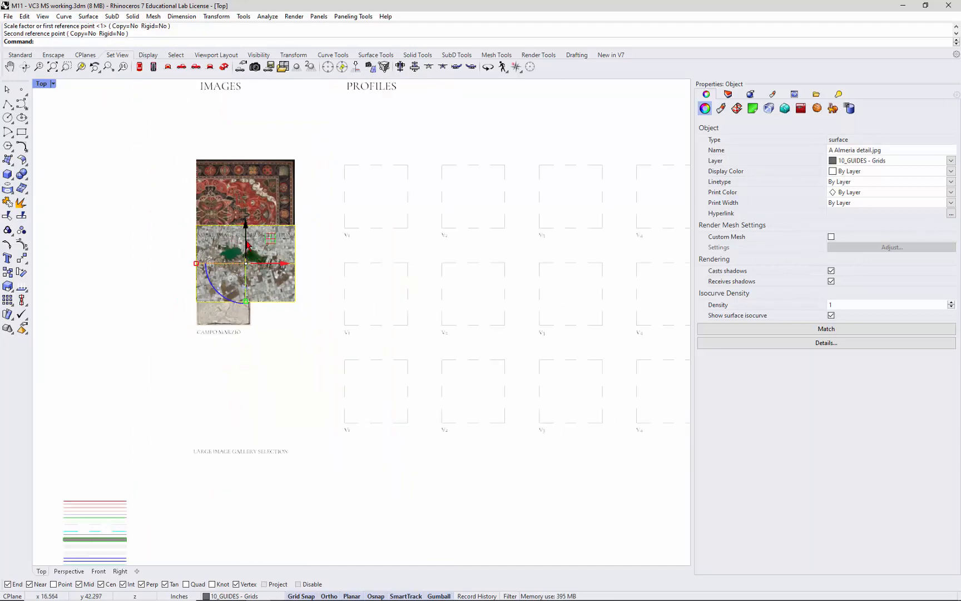
left_click_drag(248, 244, 235, 368)
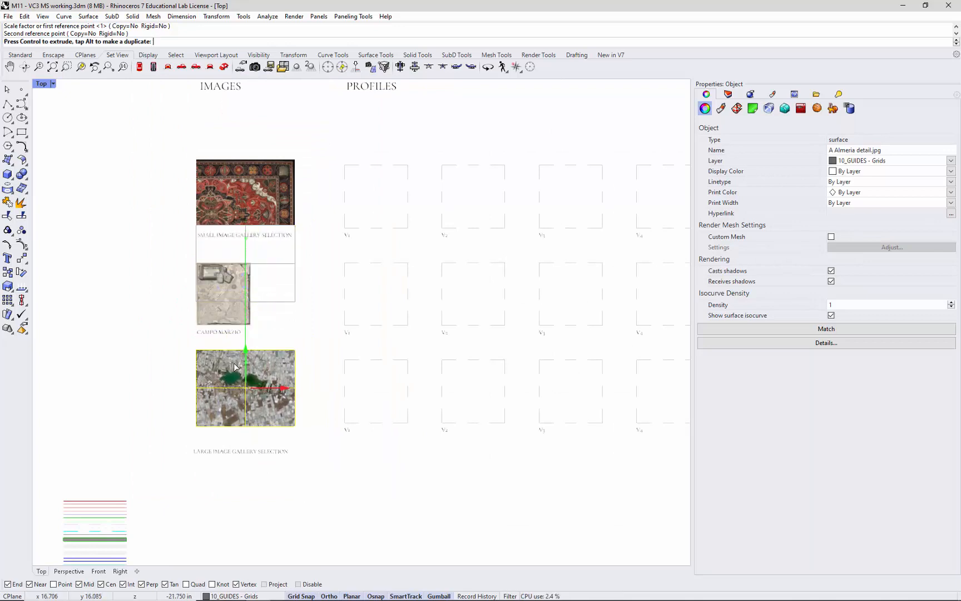
left_click(317, 325)
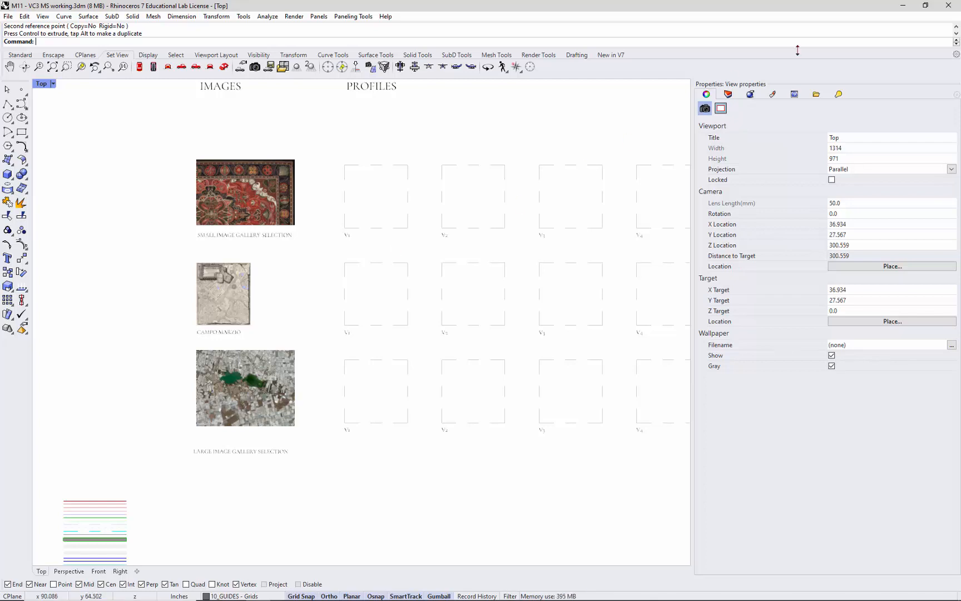
Assign the rug picture and the Almeria picture to the 00_Images layer
left_click_drag(695, 156, 790, 156)
left_click(827, 94)
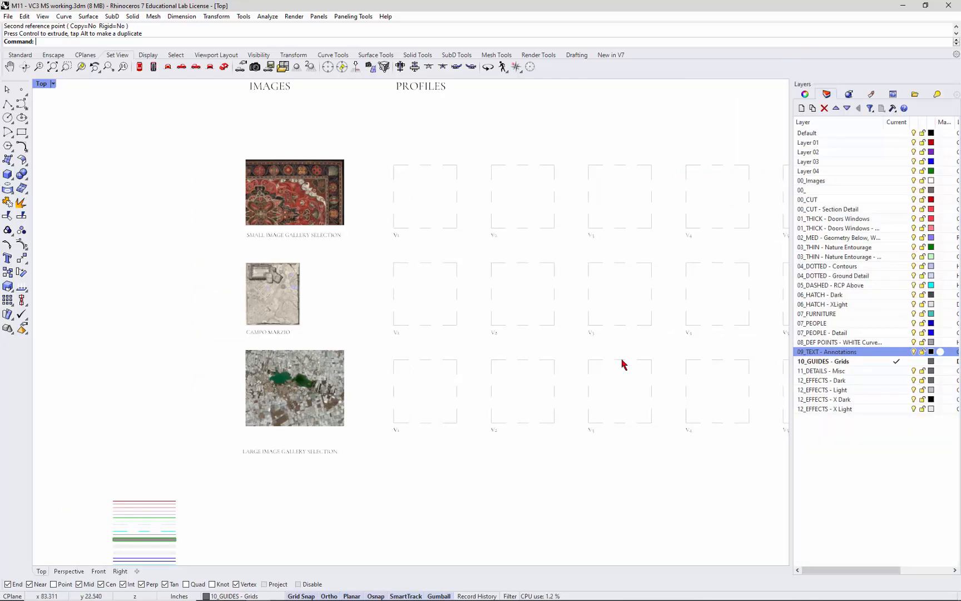
left_click(275, 167)
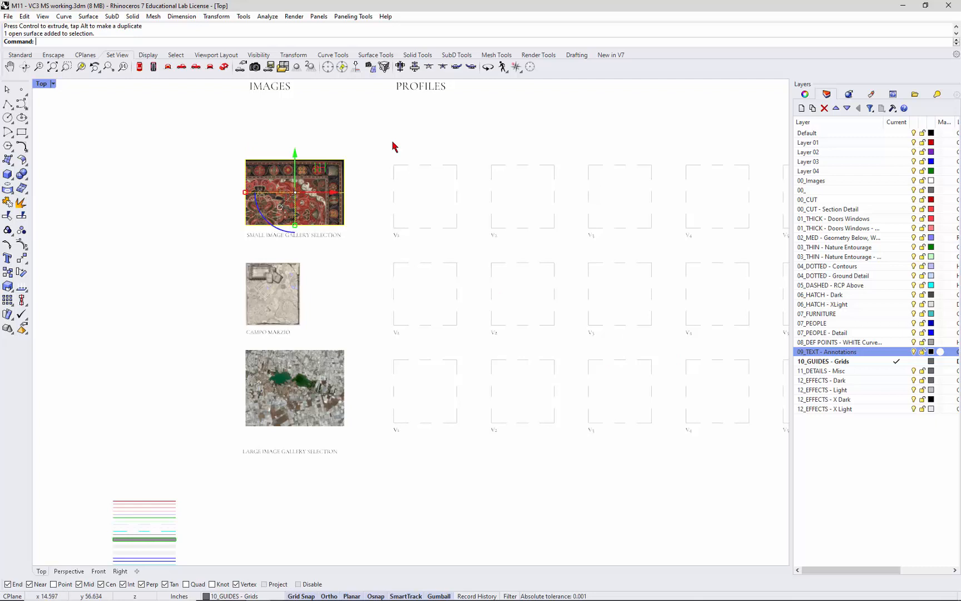
left_click(805, 94)
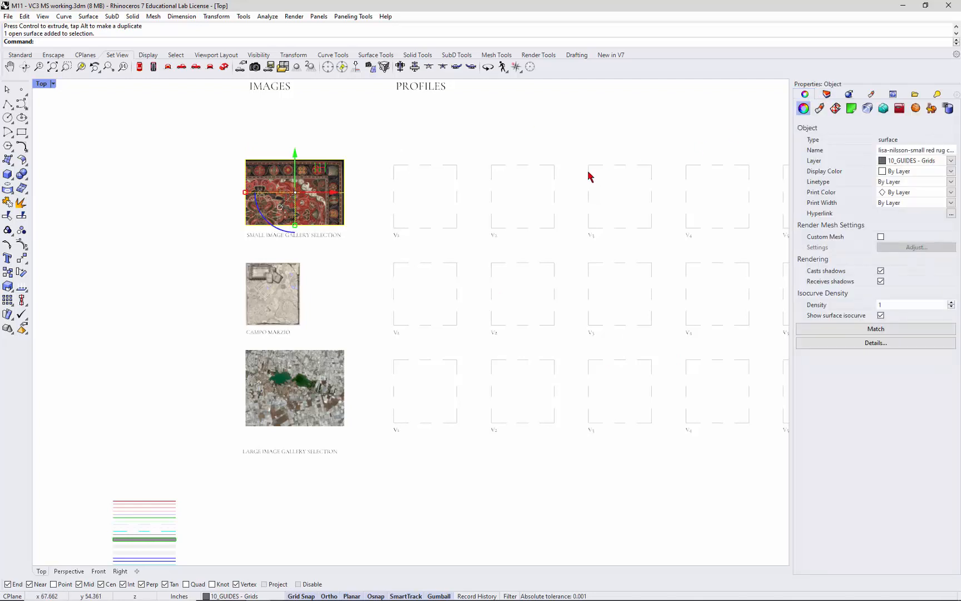
left_click(826, 94)
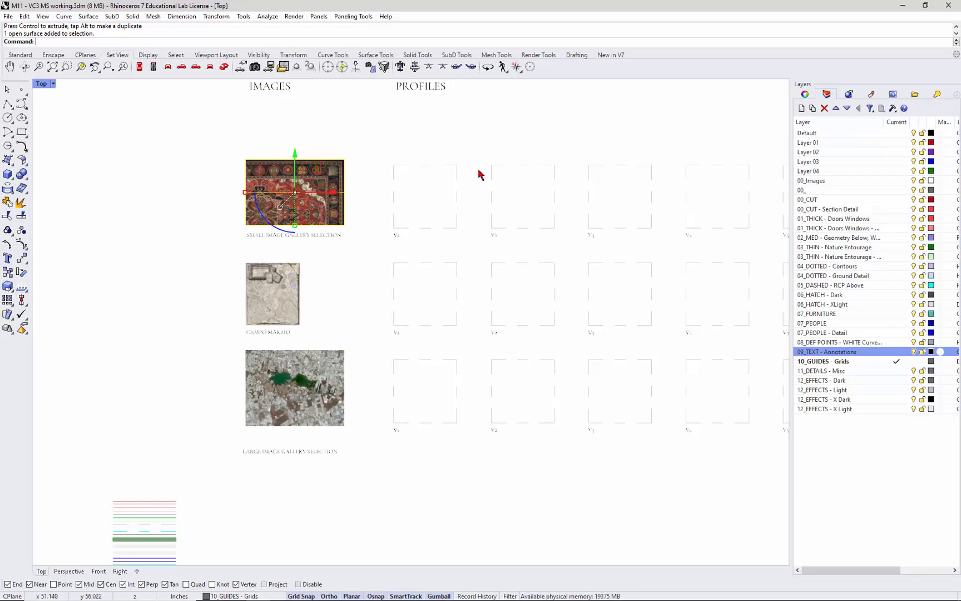
left_click(340, 379, "shift")
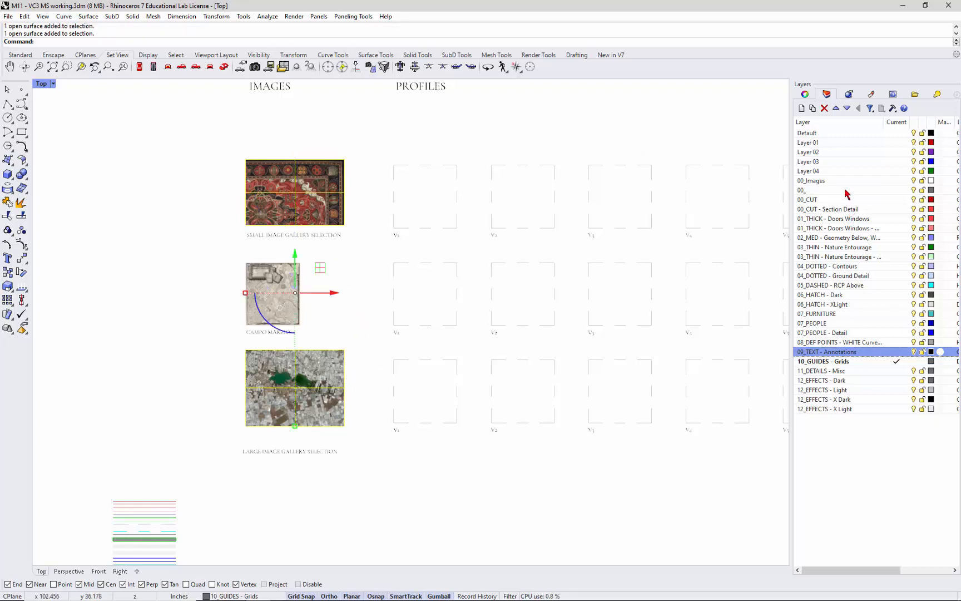
right_click(821, 183)
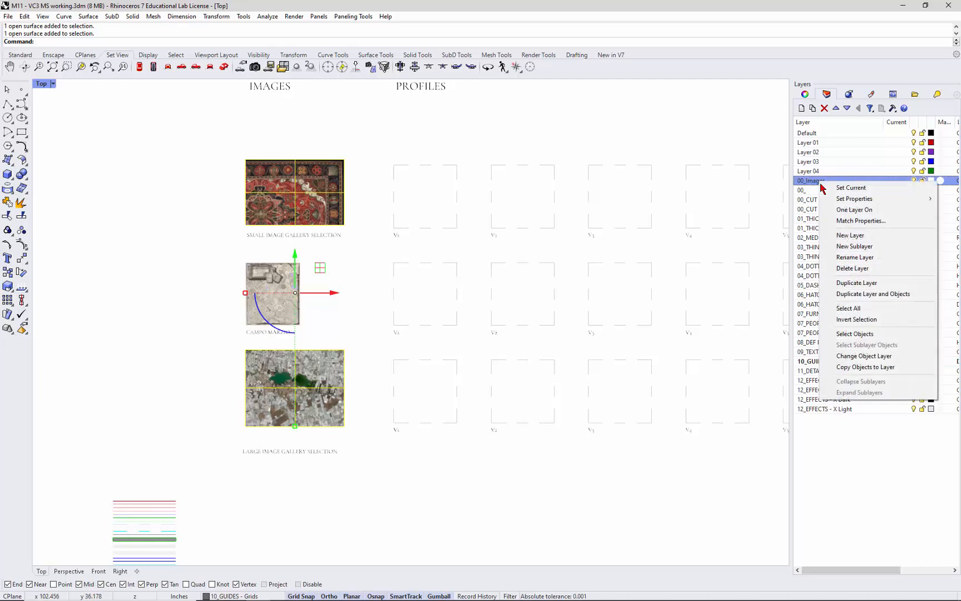
left_click(876, 356)
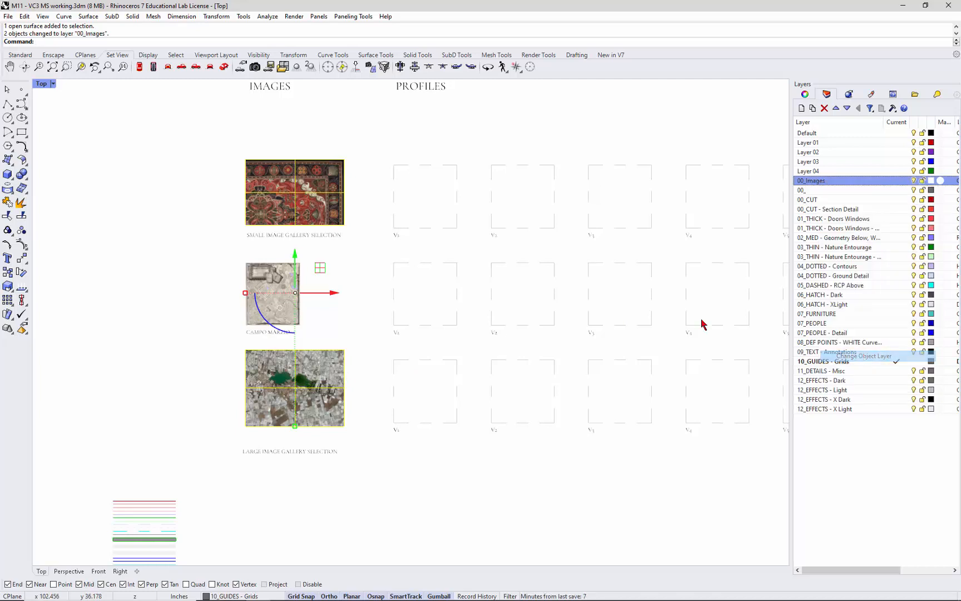
left_click(478, 494)
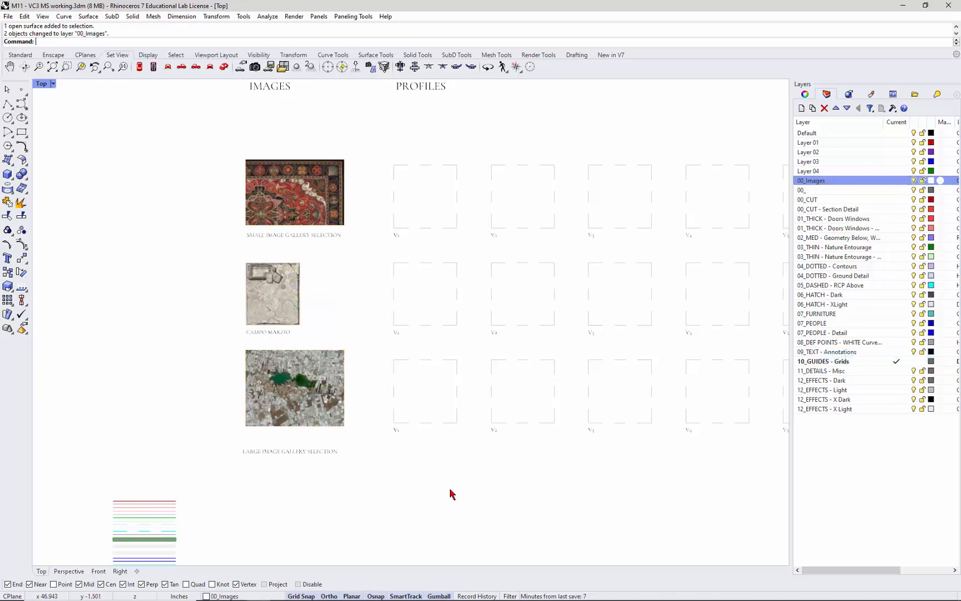
Check the layer assignment of the Almeria picture and the rug picture in their object properties
left_click(339, 390)
left_click(808, 95)
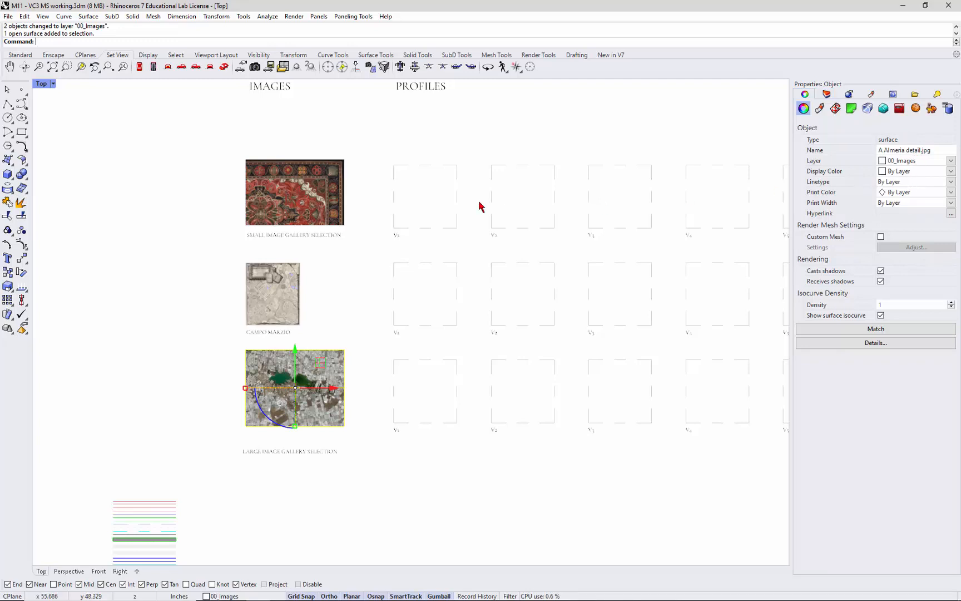
left_click(333, 189)
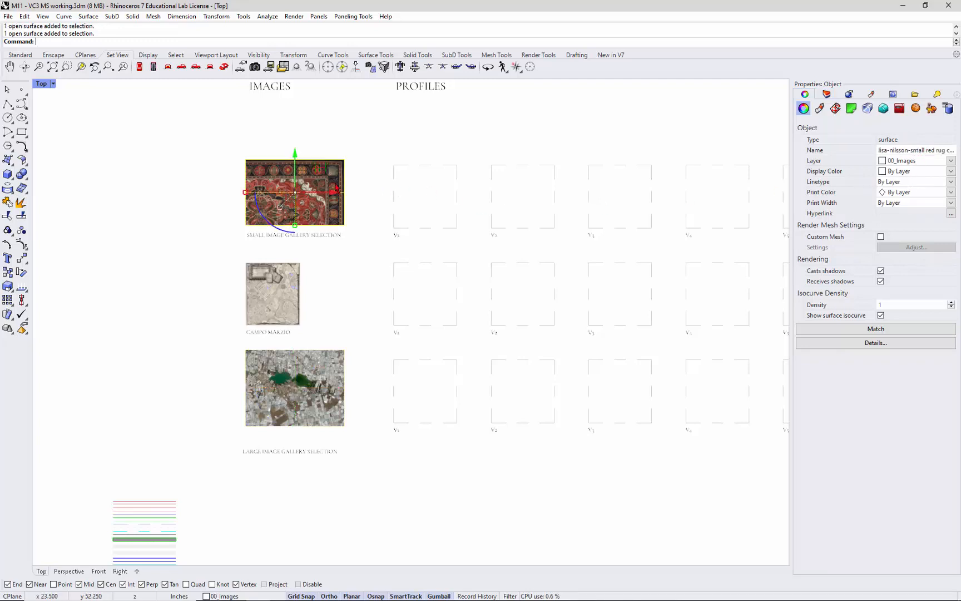
left_click(951, 160)
left_click(601, 131)
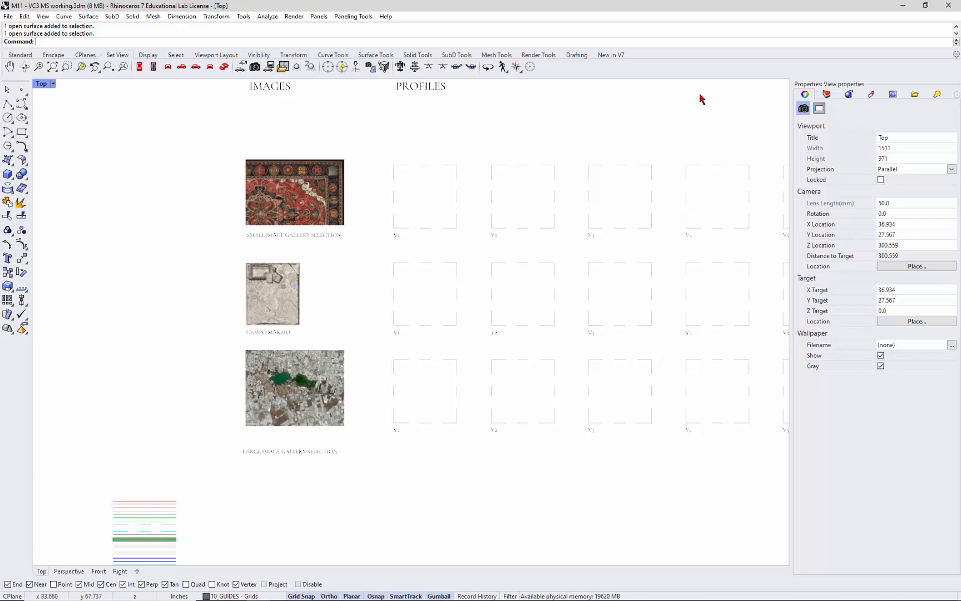
Narrow the layer name column and widen the layer list to show the Linetype and Print Width columns
left_click(828, 95)
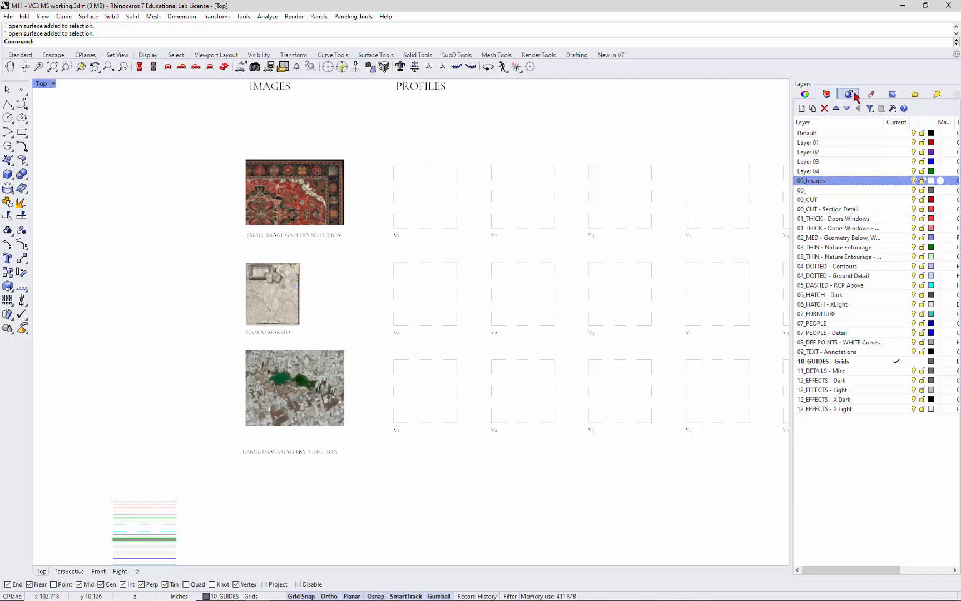
left_click_drag(881, 122, 851, 122)
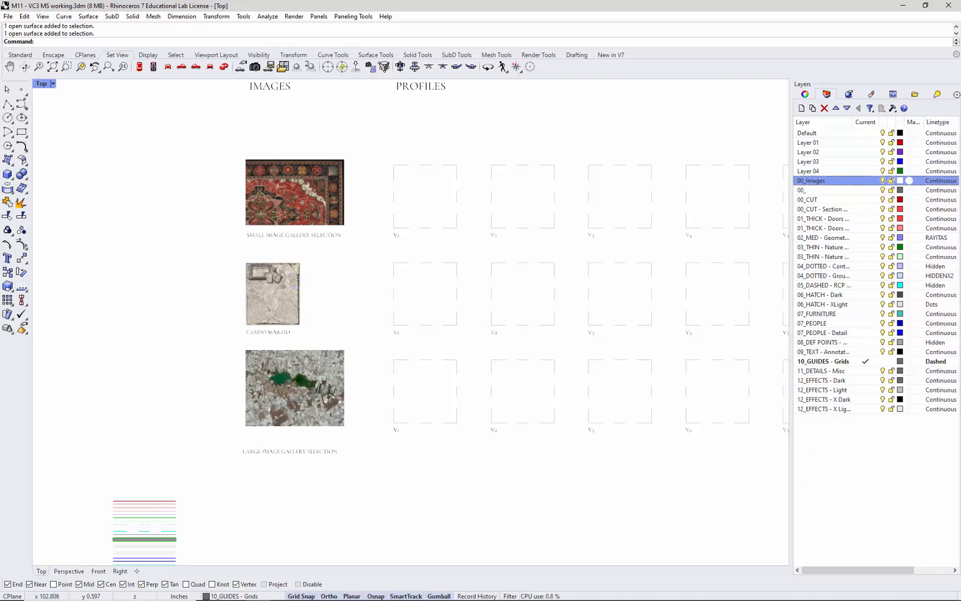
left_click_drag(794, 401, 742, 409)
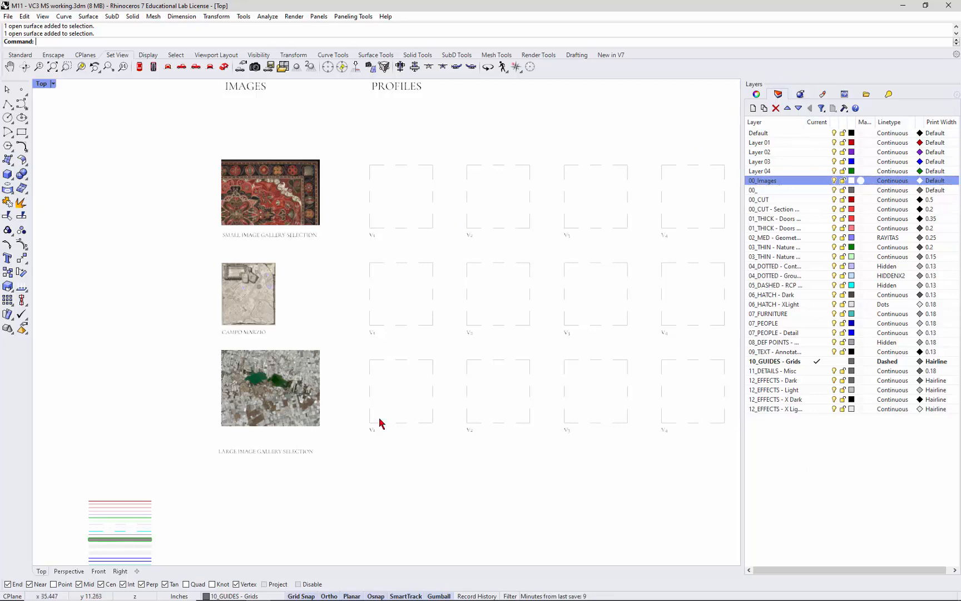
Inspect the large construction circle in the upper V5 profile frame and check which layer it is on
scroll(379, 423, "down", 7)
scroll(512, 172, "up", 10)
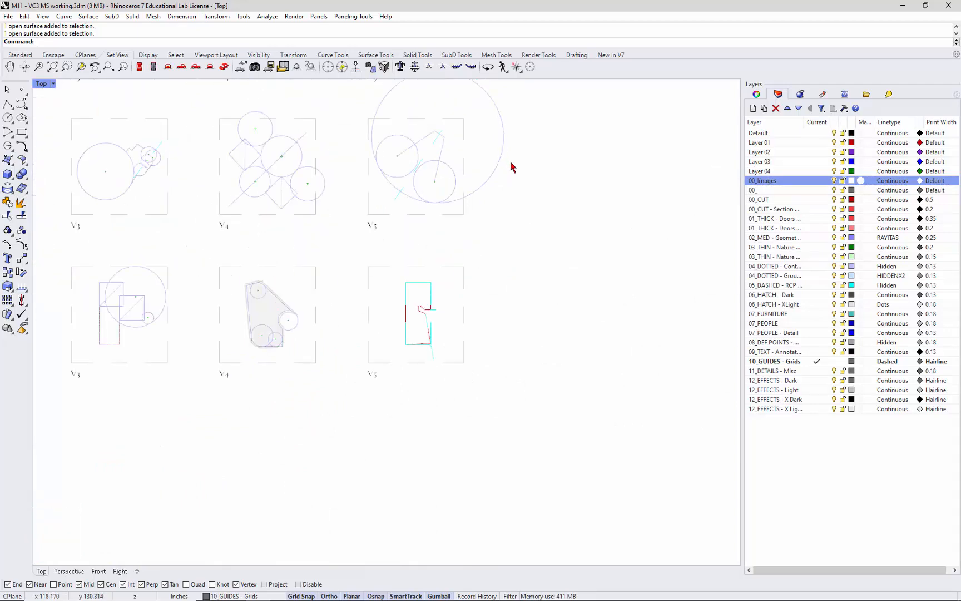
left_click(494, 176)
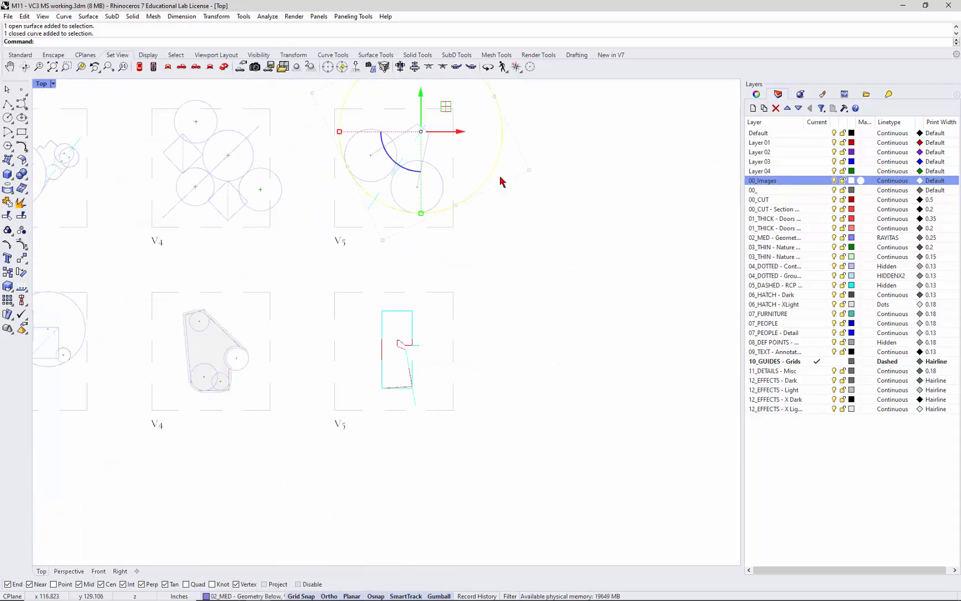
scroll(493, 176, "up", 6)
scroll(493, 181, "up", 3)
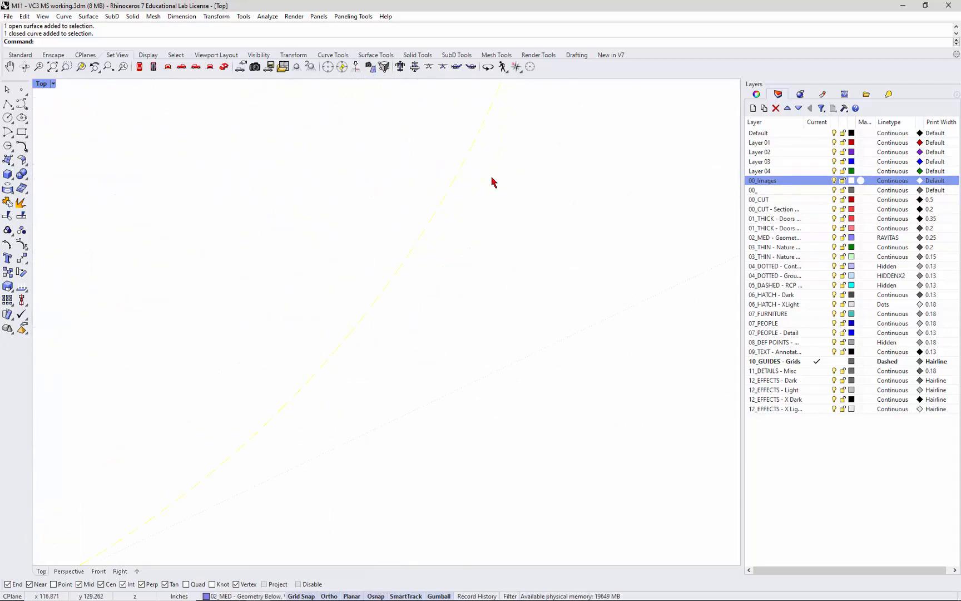
scroll(492, 182, "down", 8)
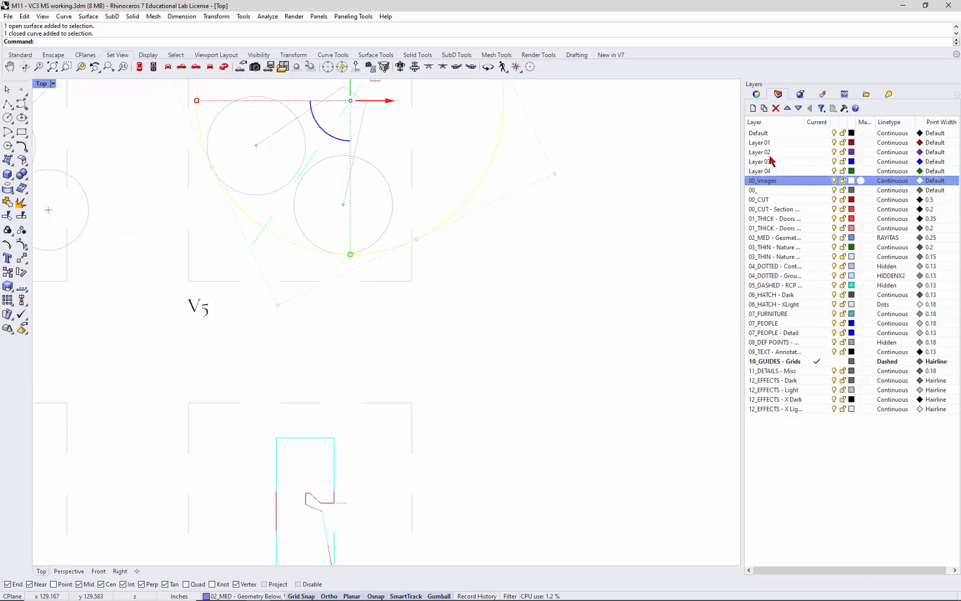
left_click(756, 94)
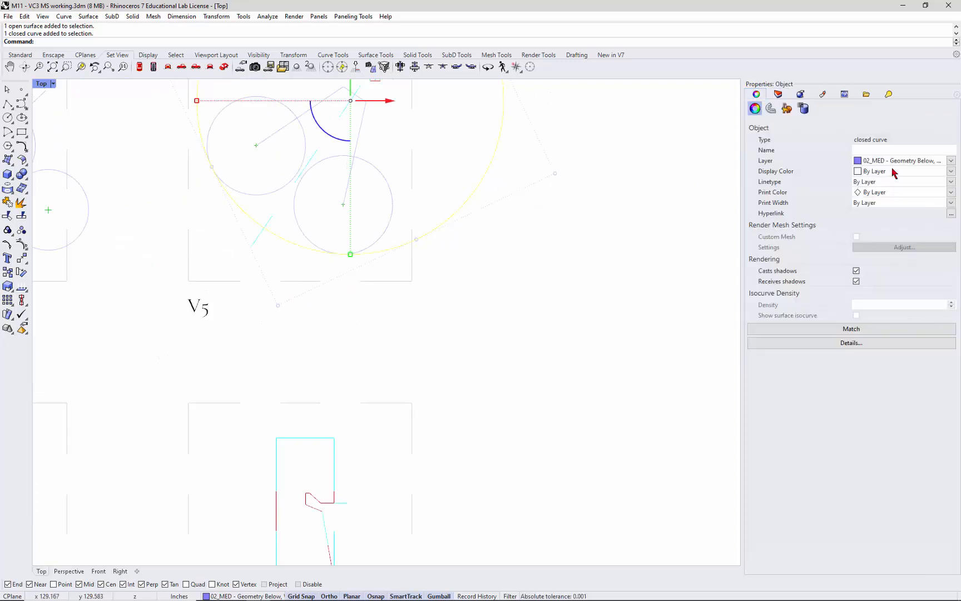
left_click(951, 162)
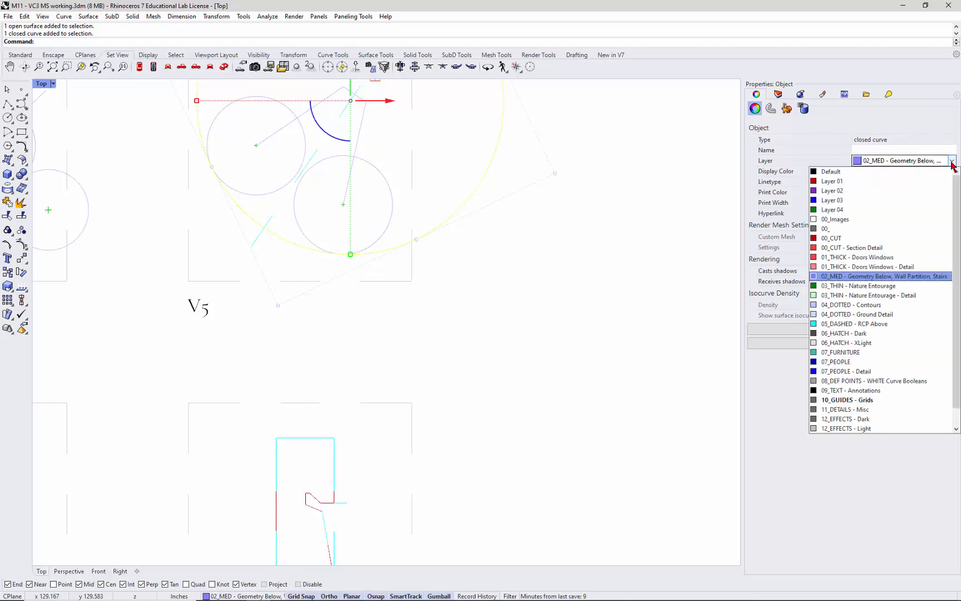
left_click(646, 184)
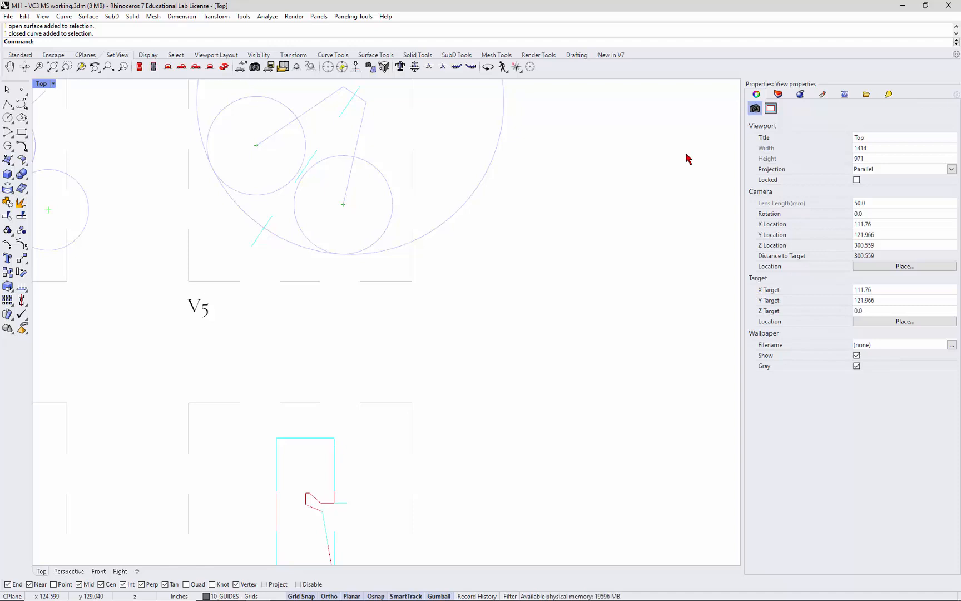
Rename the layer "02_MED - Geometry Below, Wall Partition, Stairs" as "02_MED -Guides"
left_click(776, 96)
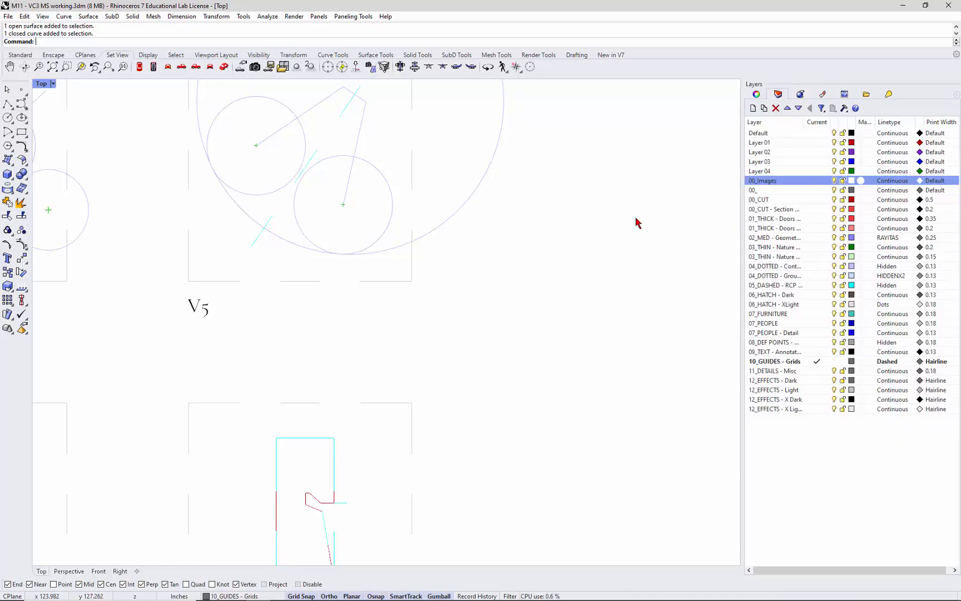
left_click(782, 239)
left_click(784, 241)
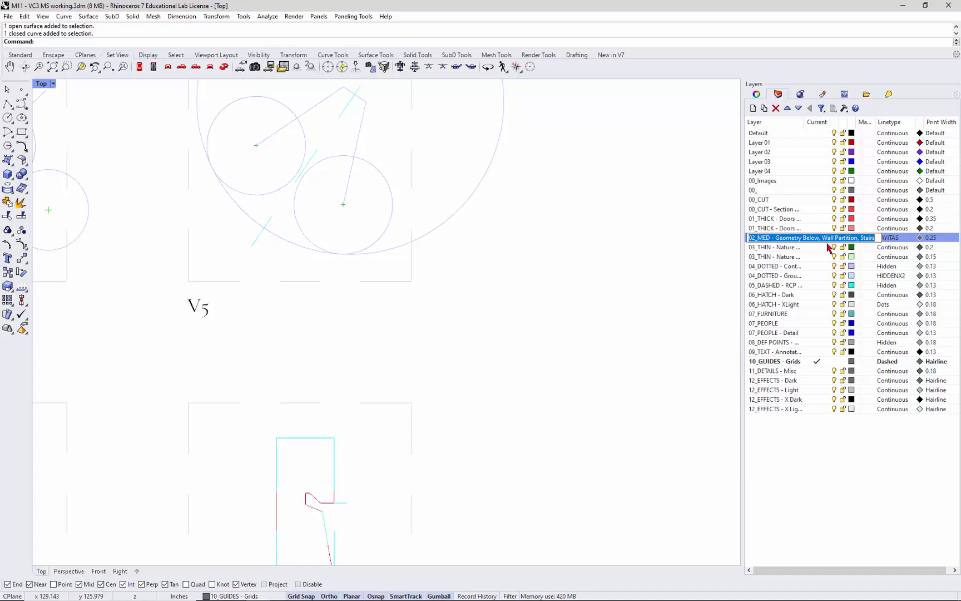
left_click(776, 240)
left_click_drag(776, 243, 879, 253)
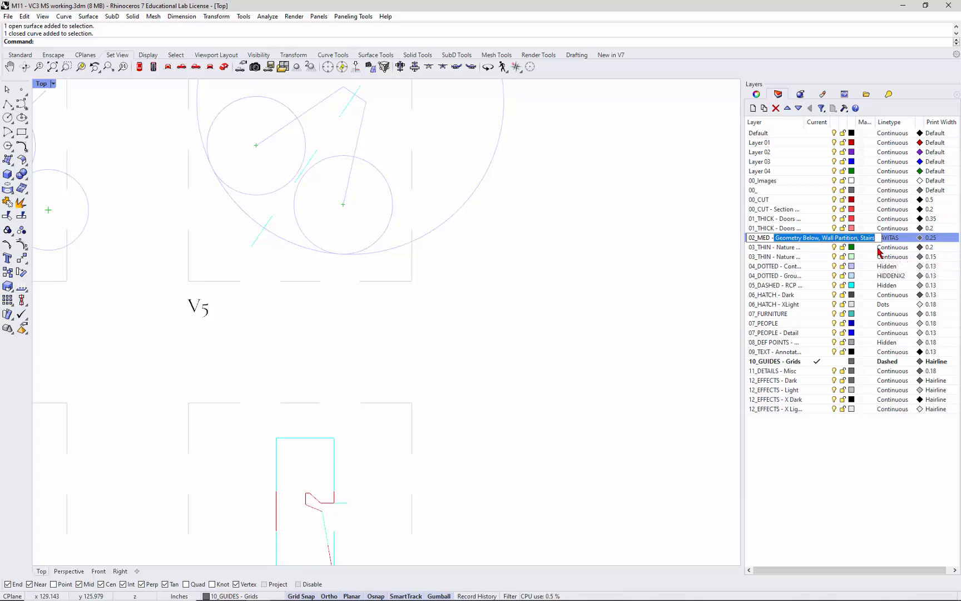
type("Guides")
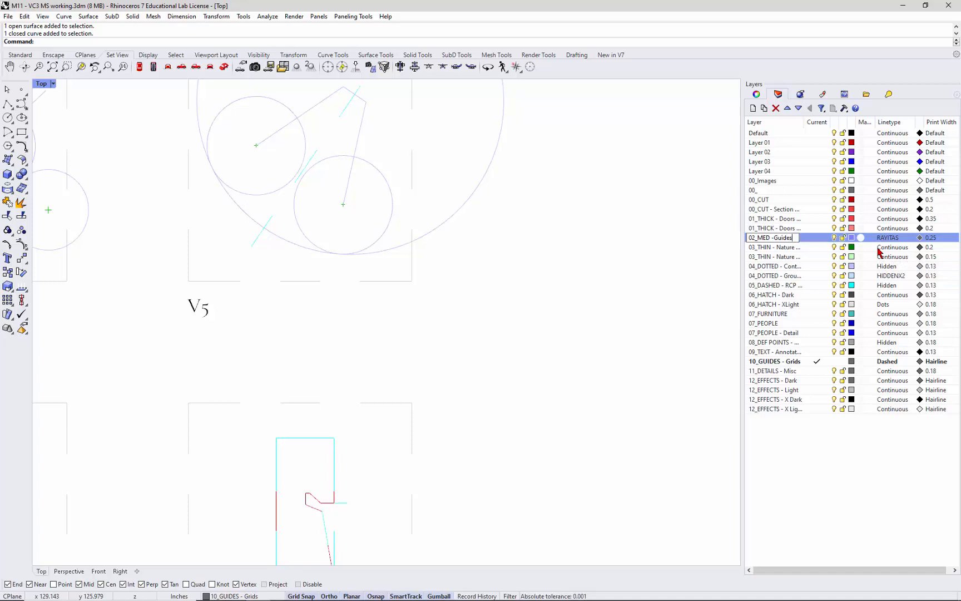
key("Return")
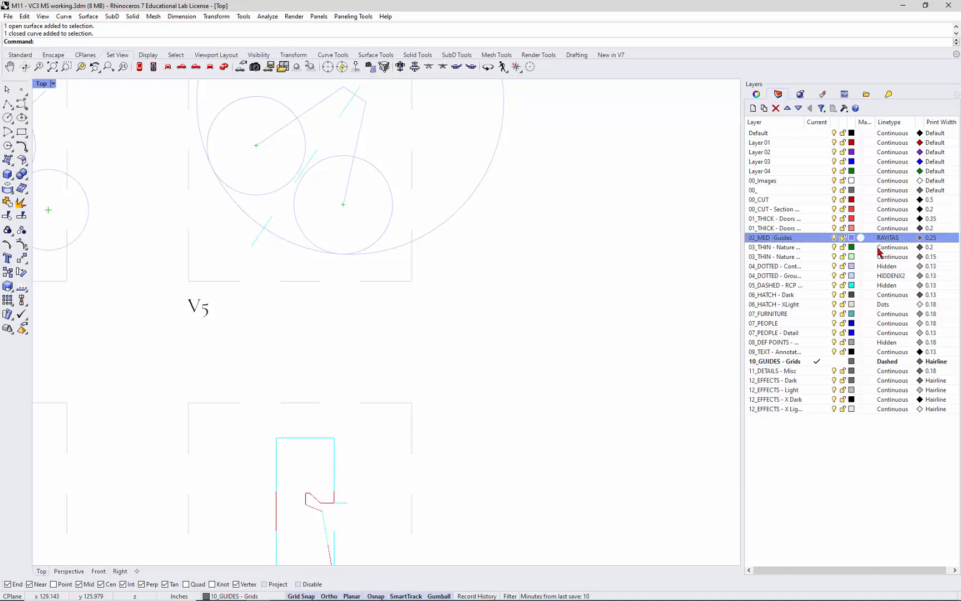
left_click(787, 248)
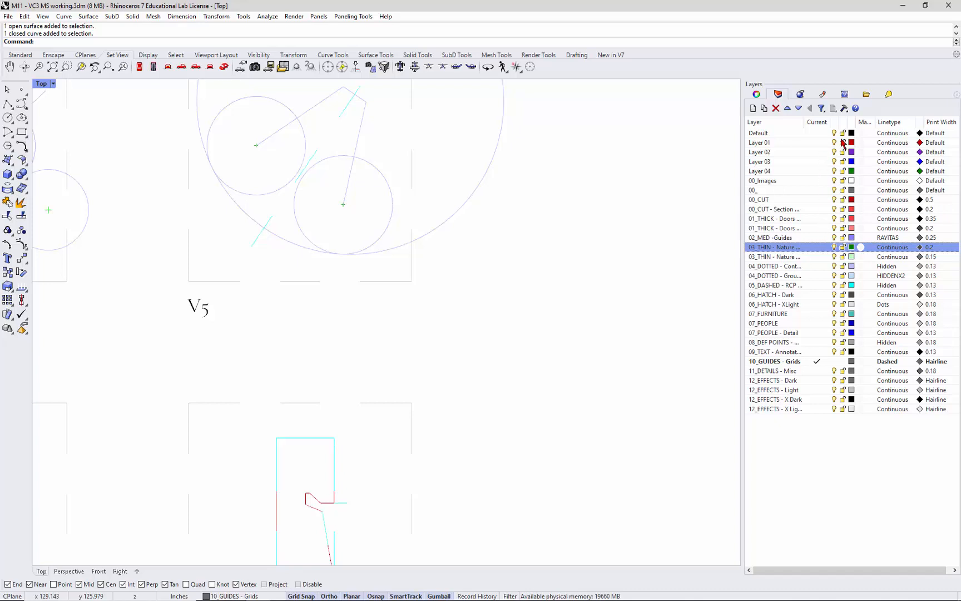
left_click(833, 122)
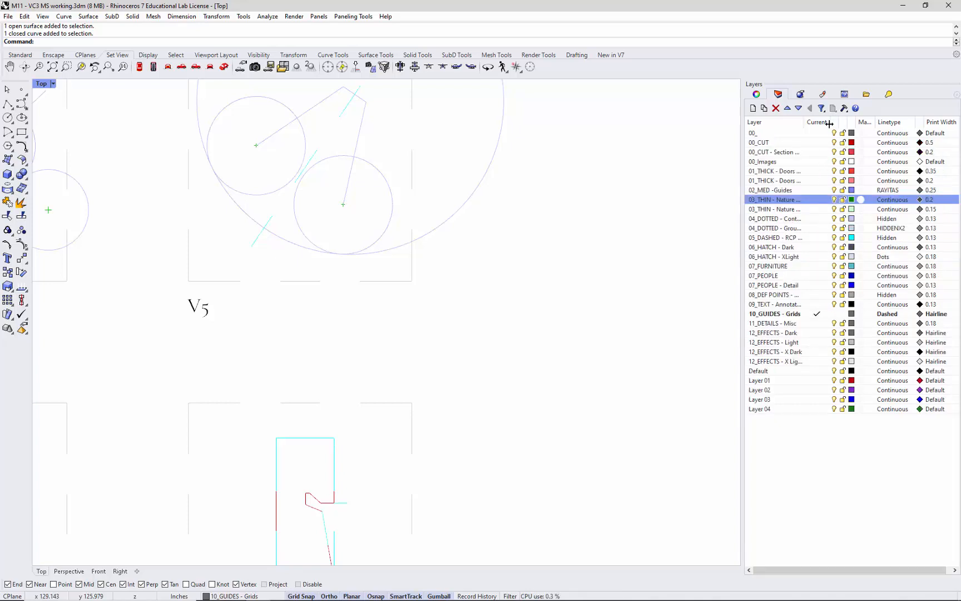
key("ctrl+z")
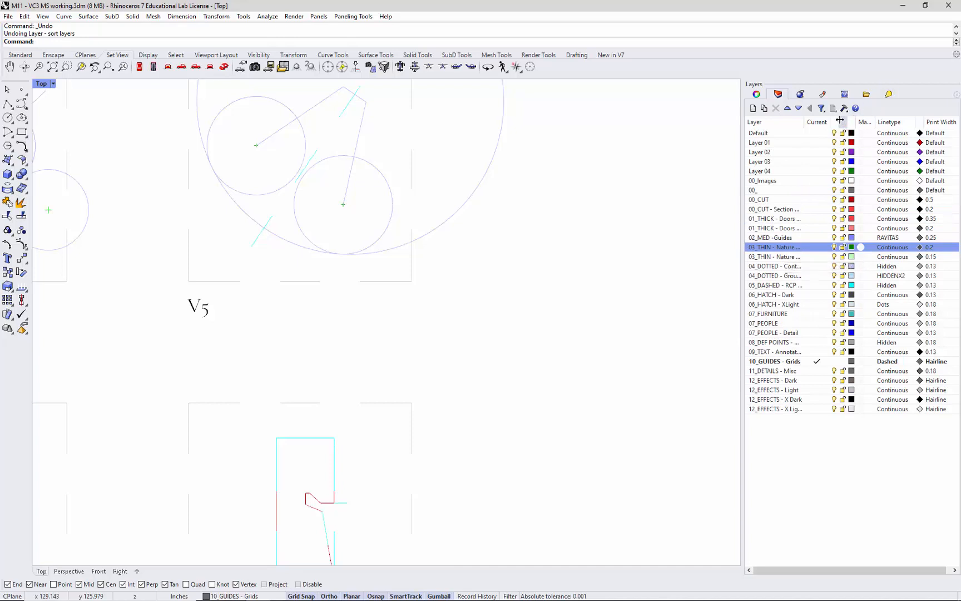
Rename the layer "03_THIN - Nature Entourage" as "03_THIN - Centers"
left_click_drag(837, 123, 849, 123)
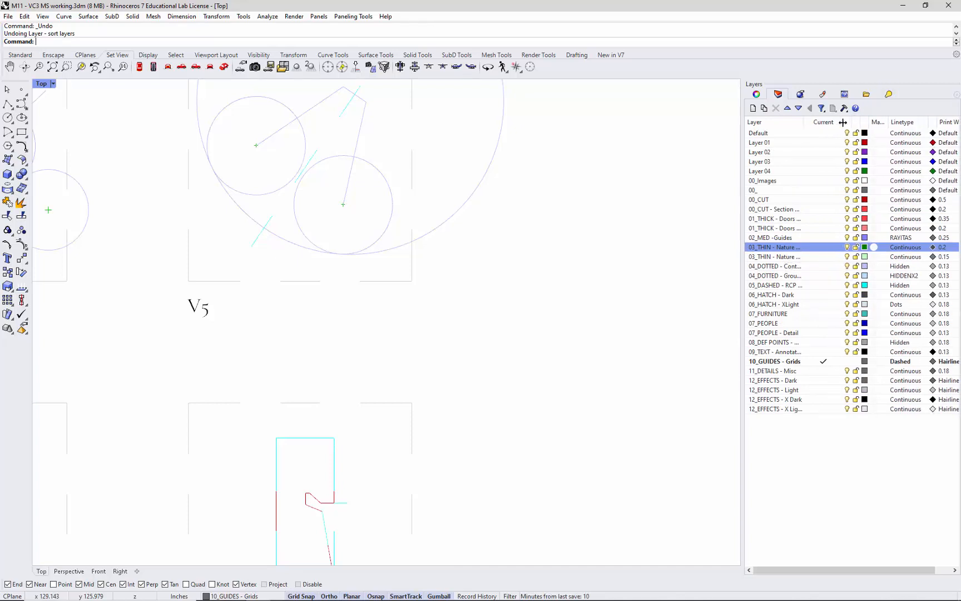
right_click(790, 251)
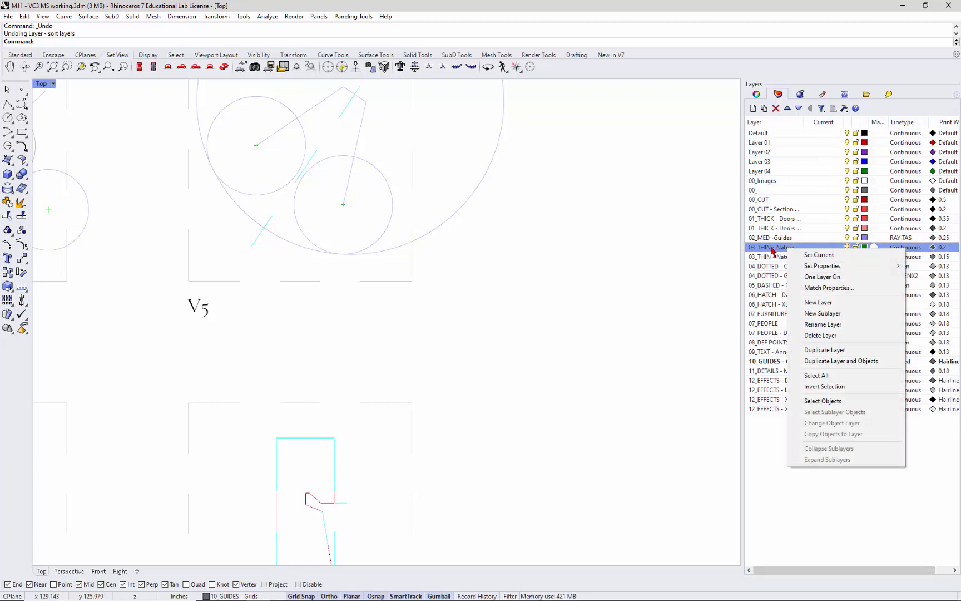
left_click(773, 249)
left_click(777, 248)
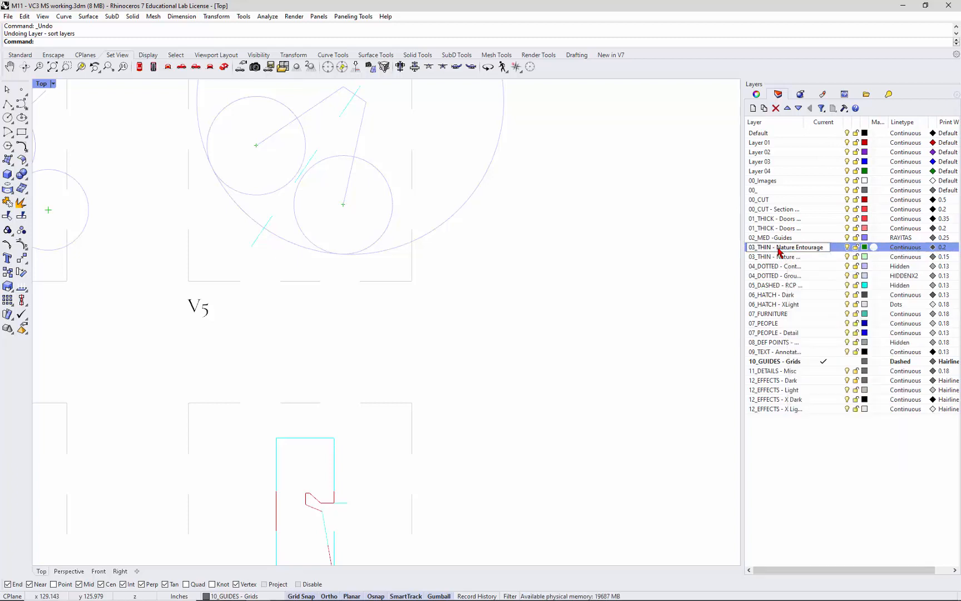
left_click_drag(778, 249, 830, 255)
type("C")
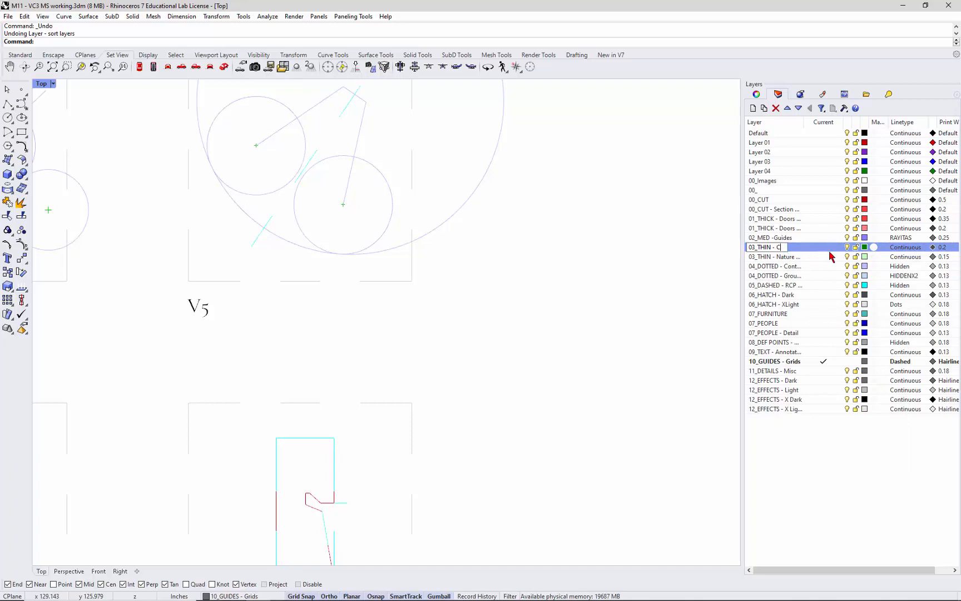
type("enters")
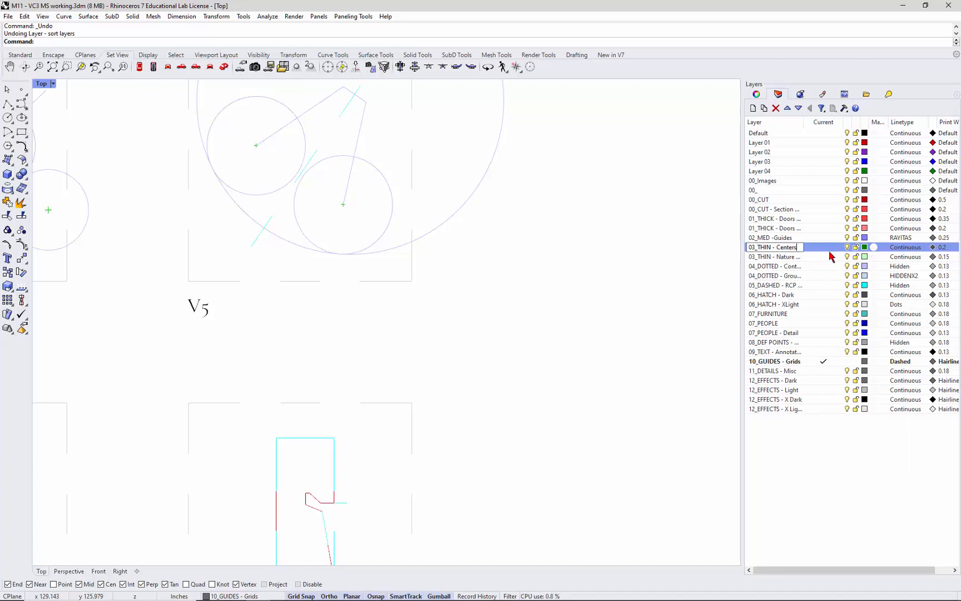
key("Return")
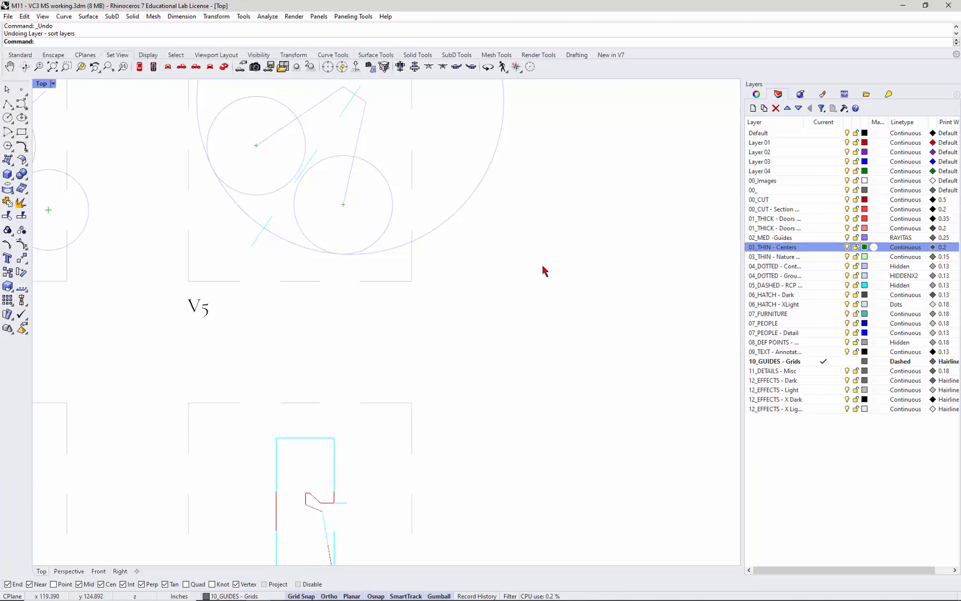
left_click(7, 104)
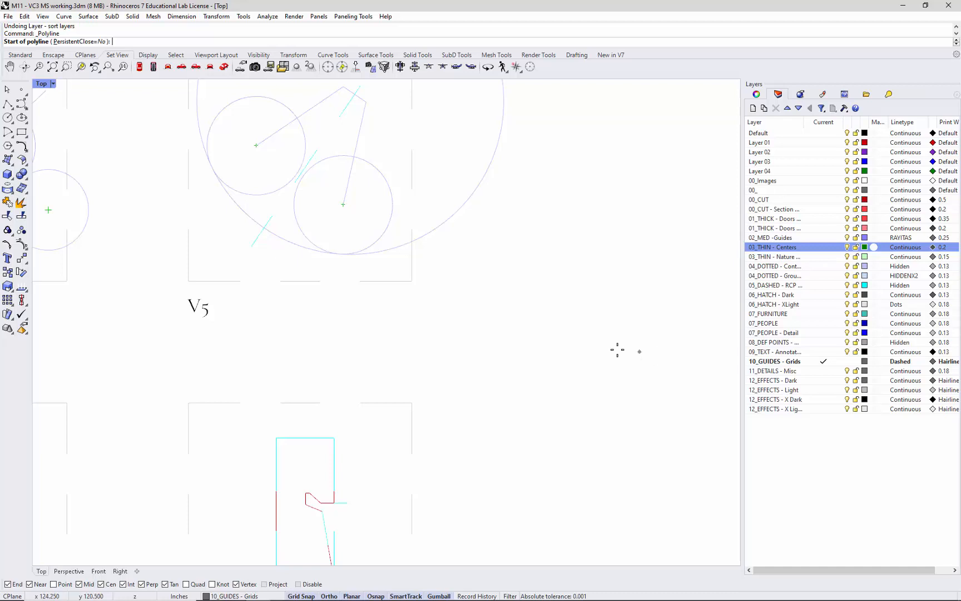
left_click(519, 319)
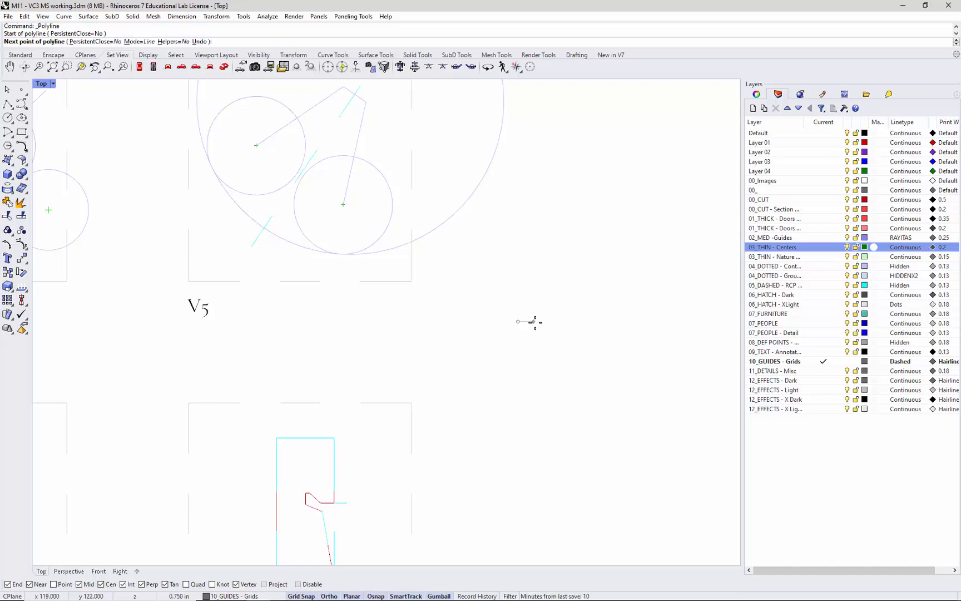
type(".25")
key("Return")
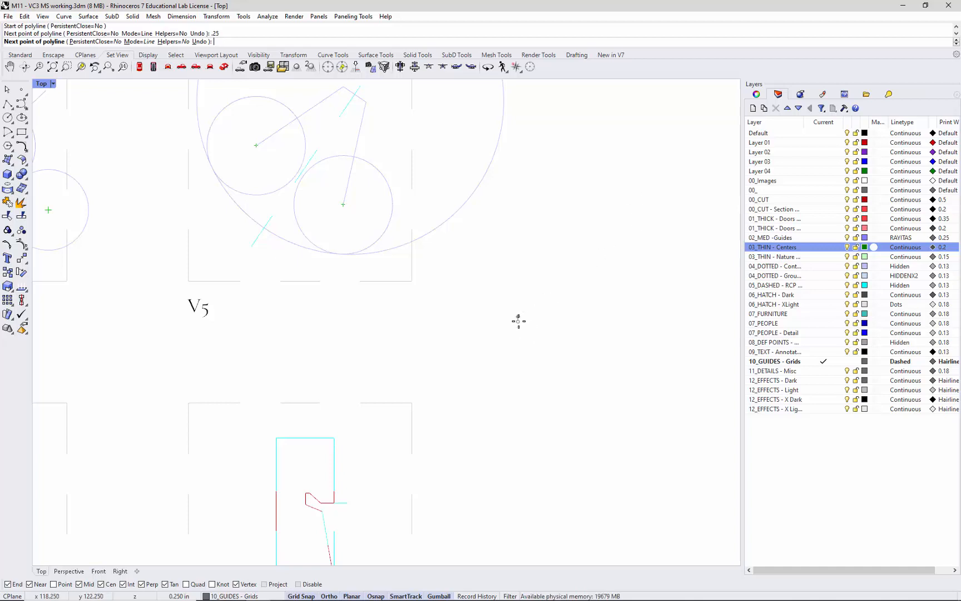
scroll(520, 331, "up", 6)
scroll(494, 315, "up", 3)
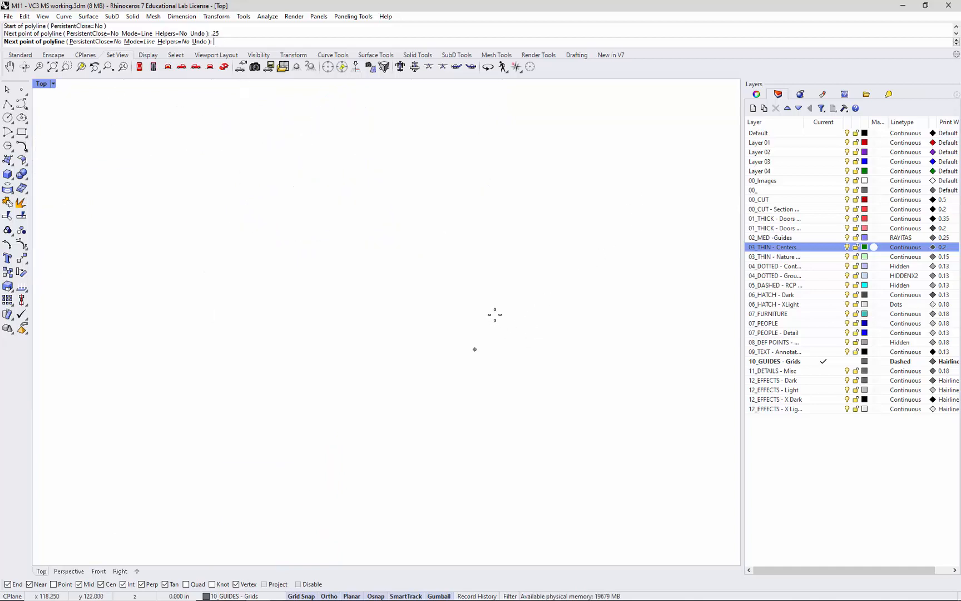
key("Return")
Make 03_THIN - Centers the current layer for the new polyline
key("Return")
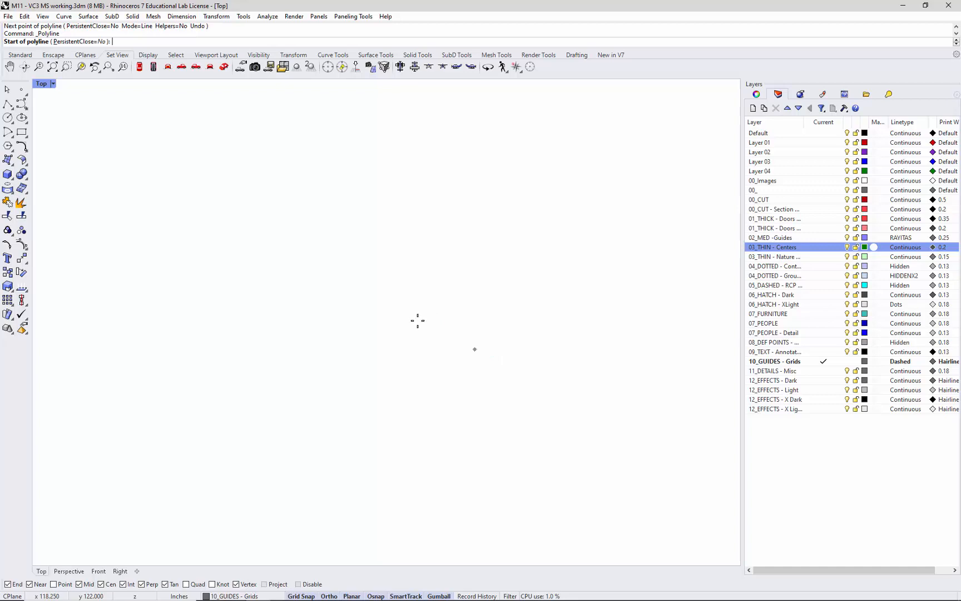
left_click(841, 249)
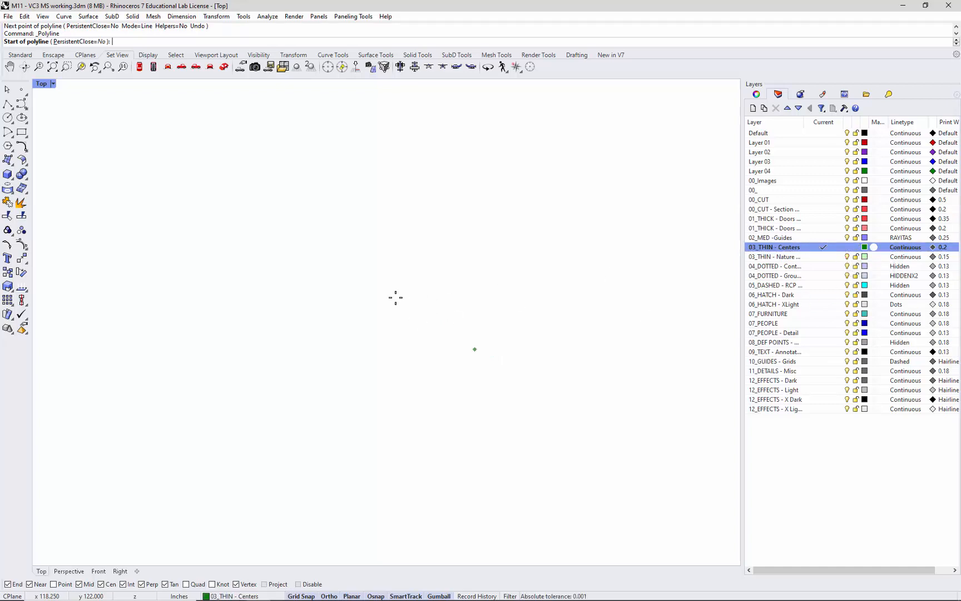
left_click(463, 301)
left_click(418, 289)
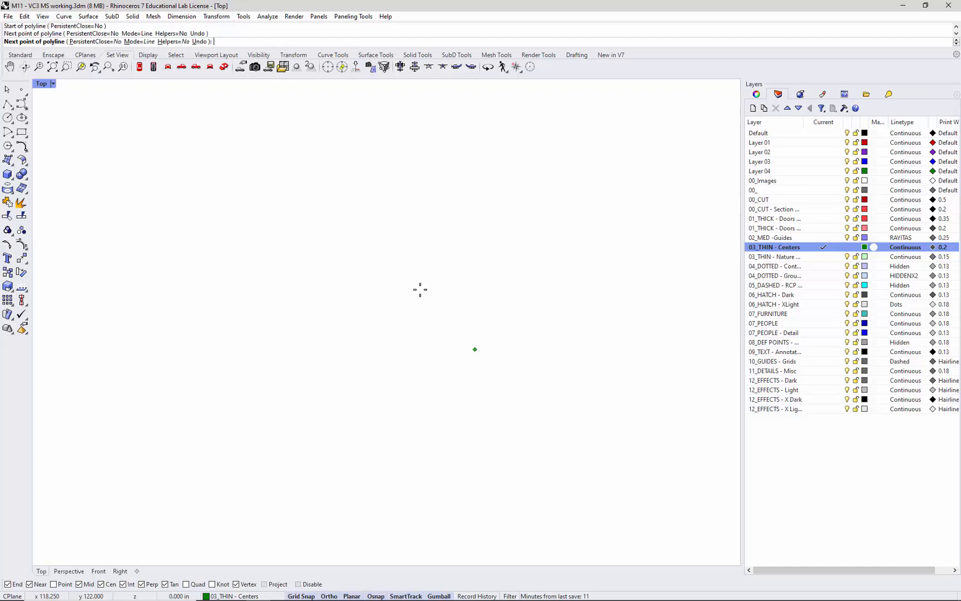
key("Return")
key("Return")
left_click(423, 299)
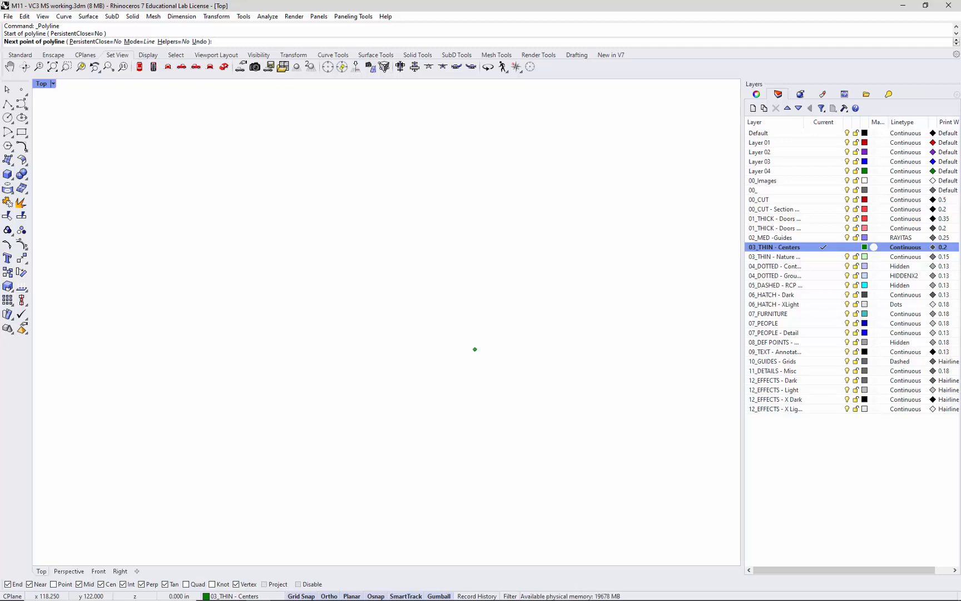
key("Return")
Draw a horizontal polyline 0.25 inches long in the empty area beside the V5 frames, with grid snap off
key("Return")
left_click(365, 279)
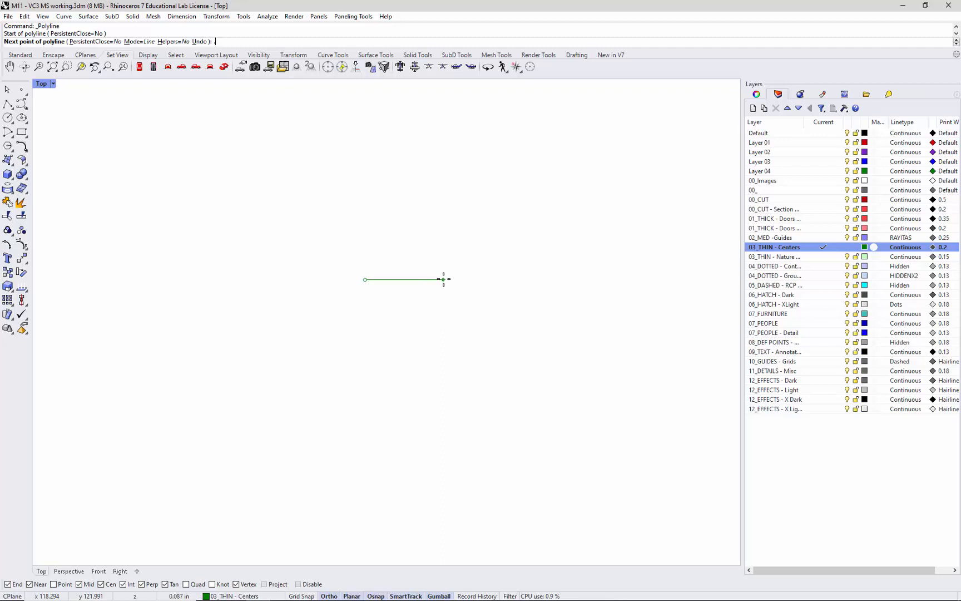
type(".25")
key("Return")
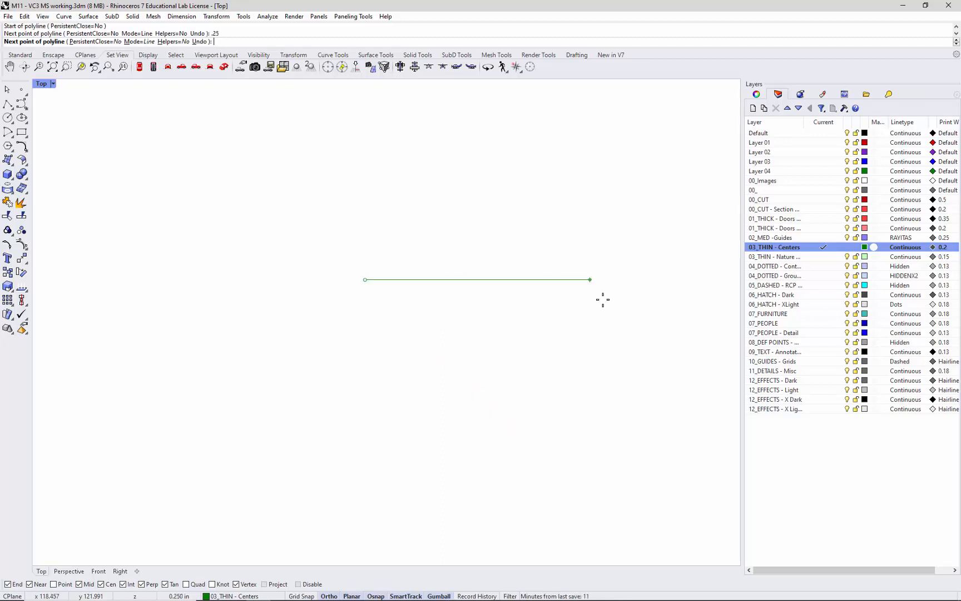
left_click(658, 275)
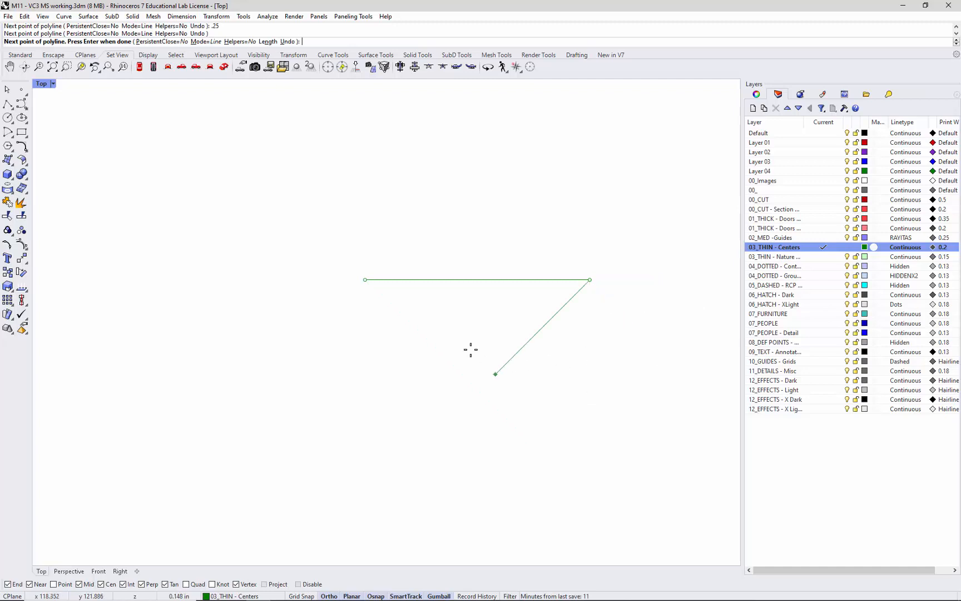
key("Return")
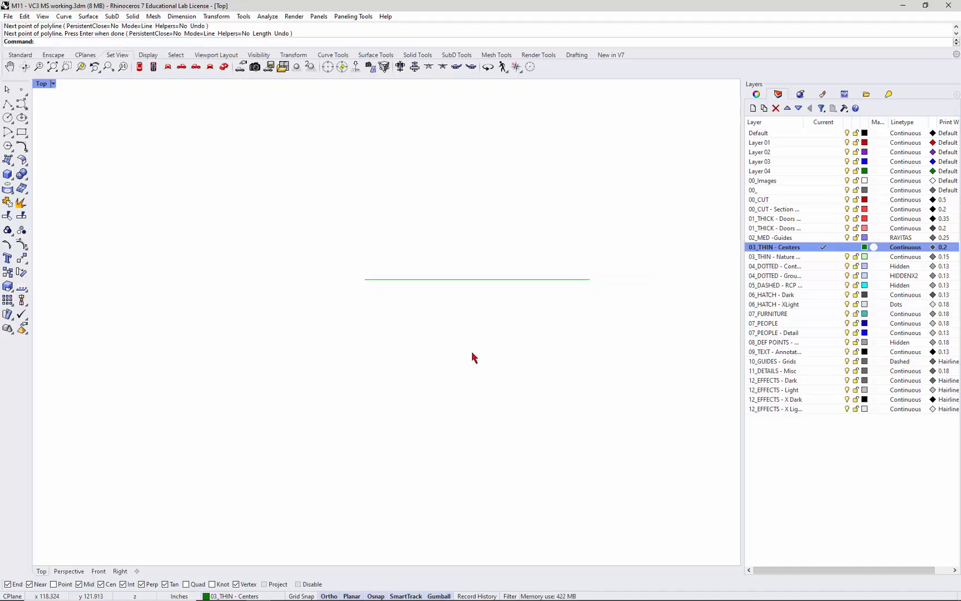
Mirror a copy of the horizontal line across a 45-degree axis through its midpoint to form a cross
left_click(470, 279)
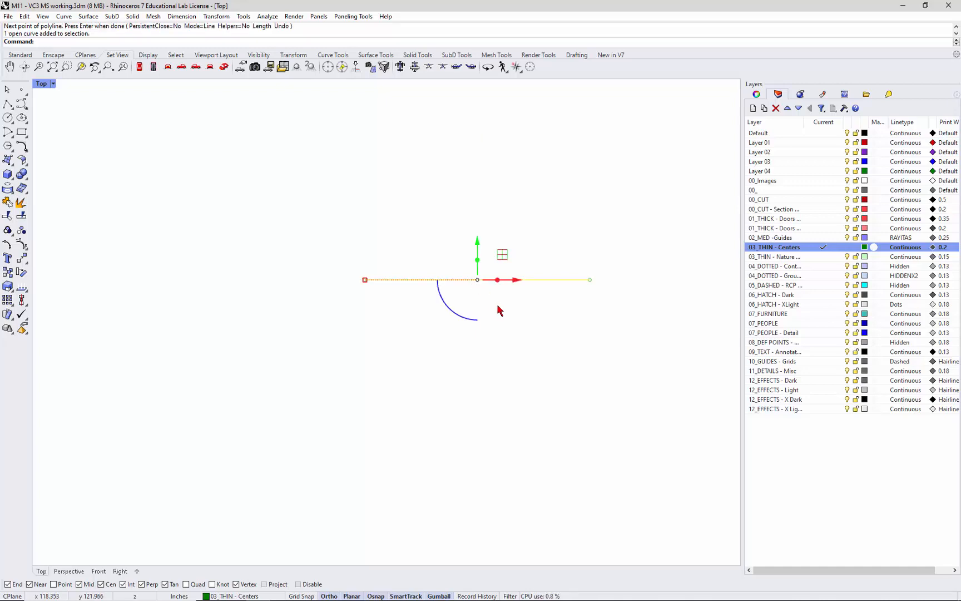
type("Mirror")
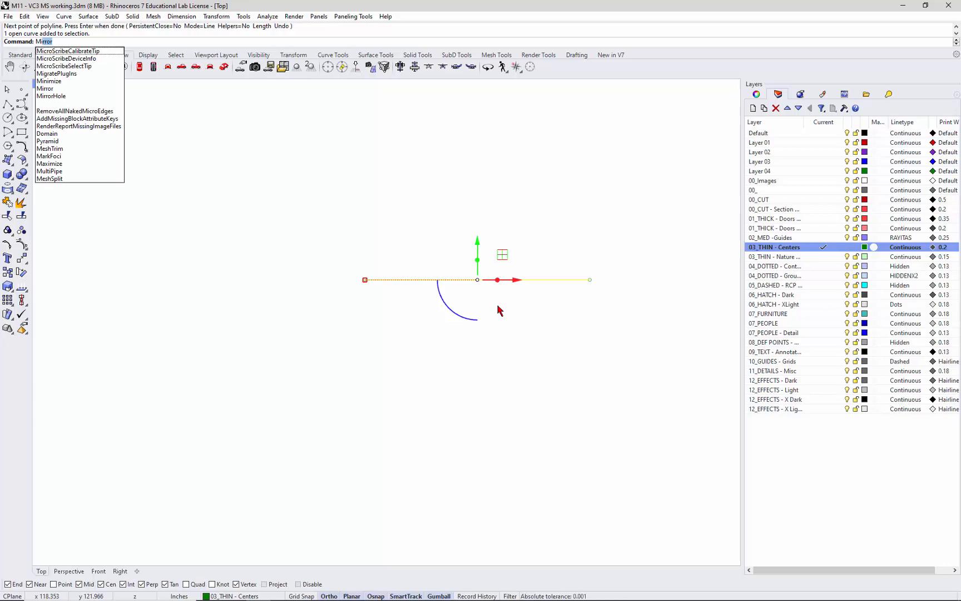
key("Return")
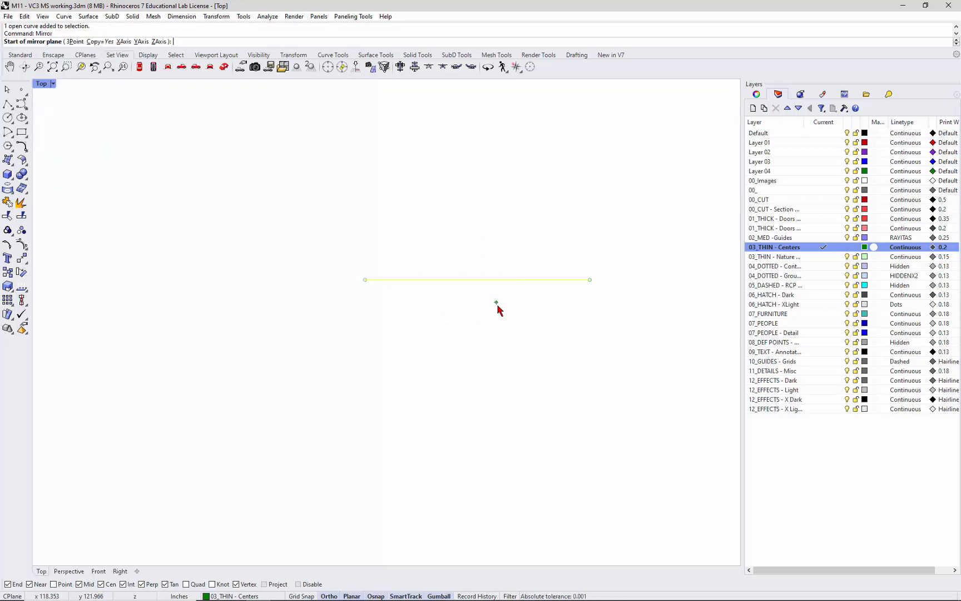
left_click(481, 279)
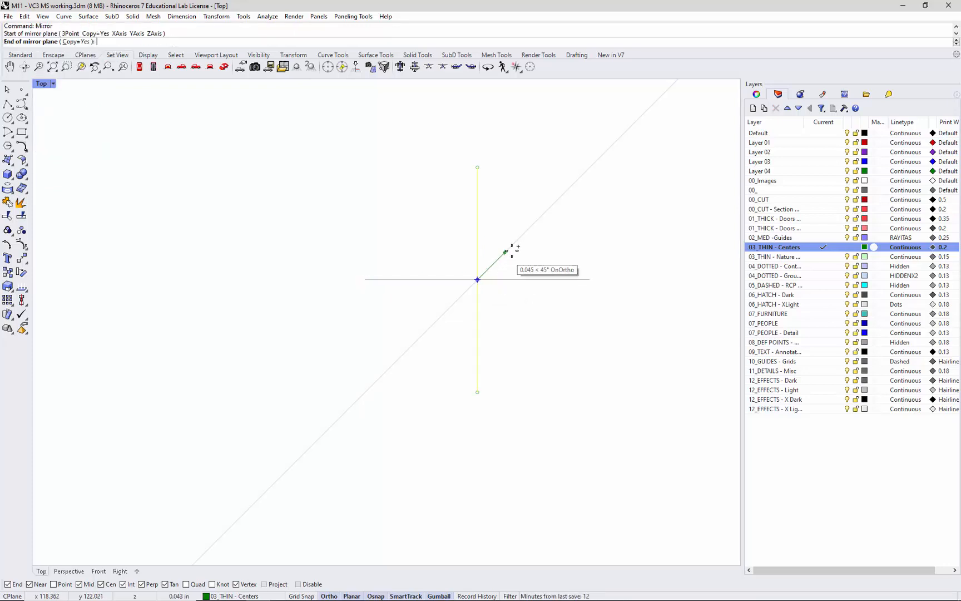
left_click(523, 236)
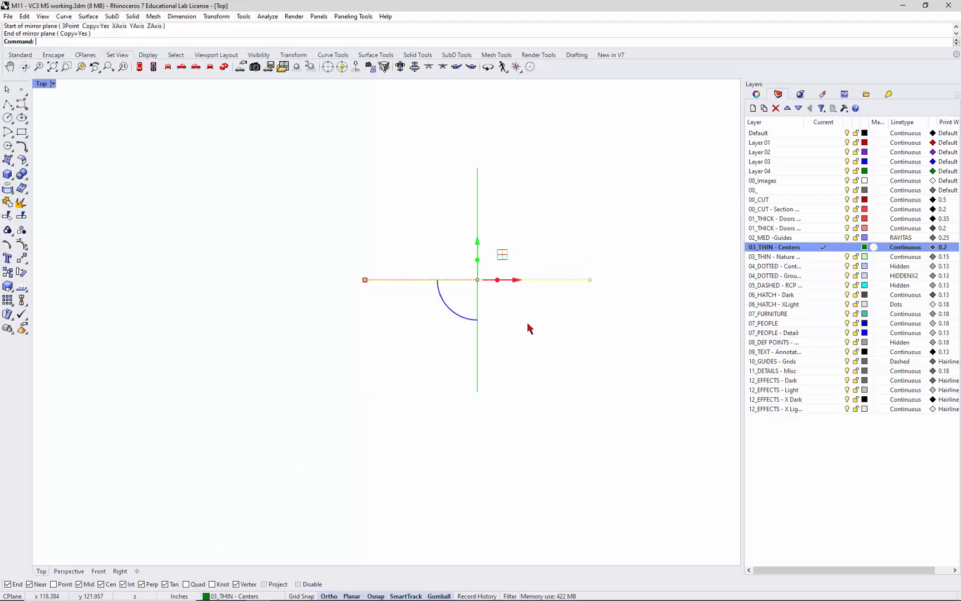
left_click(528, 336)
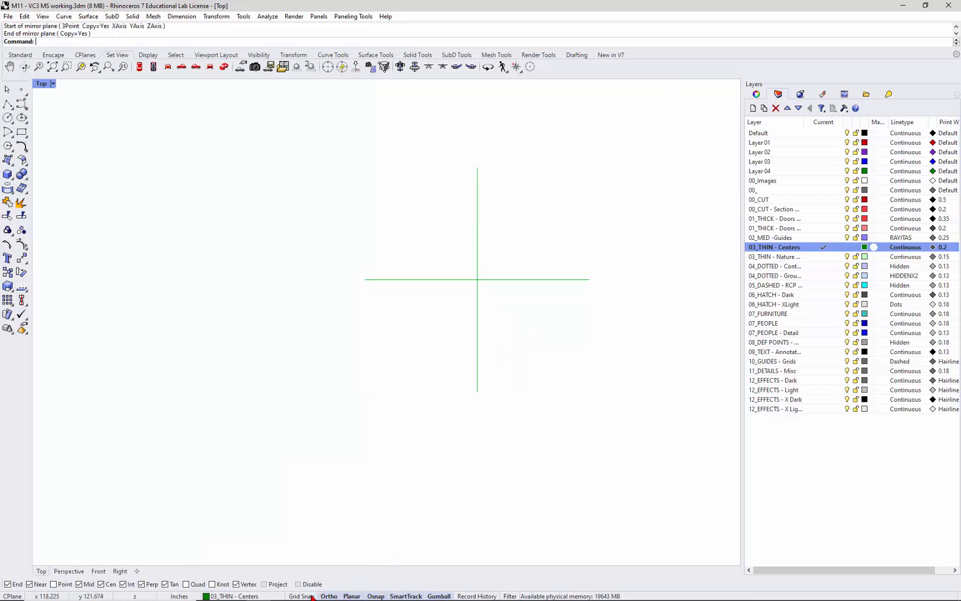
Review the ortho snap angle in the Modeling Aids options
left_click(52, 318)
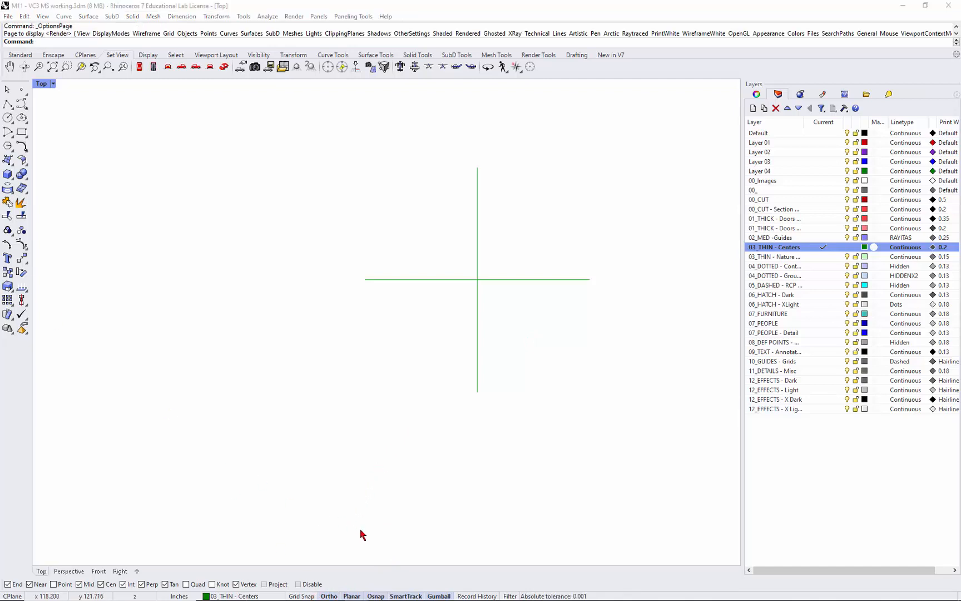
right_click(375, 597)
left_click(396, 588)
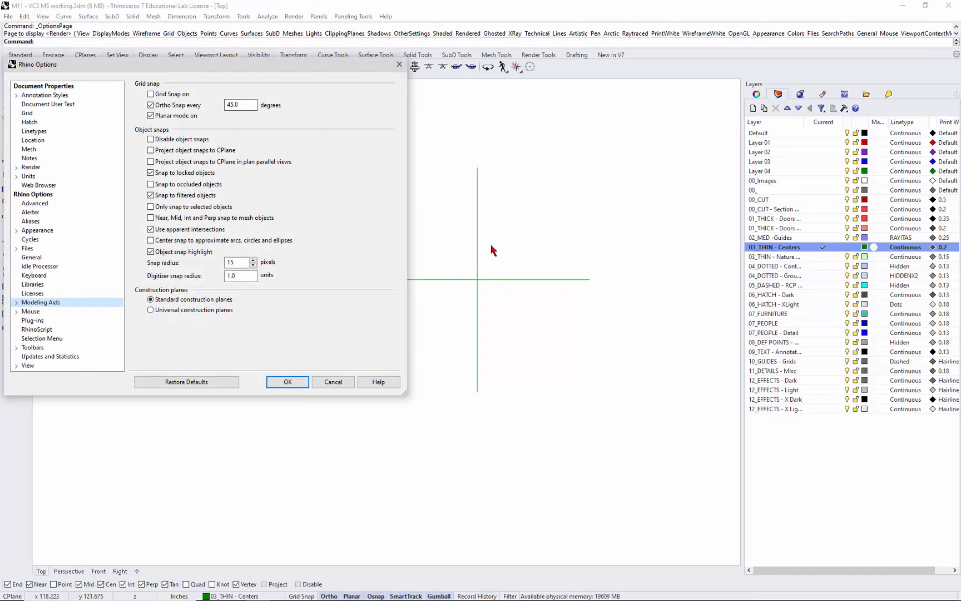
left_click(300, 385)
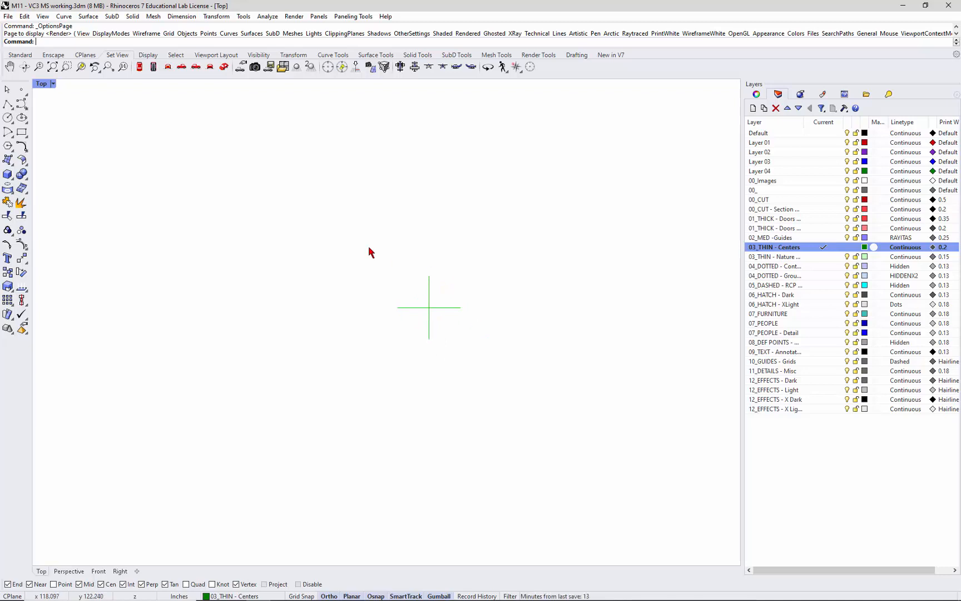
Group the two crossing lines and test the group by moving it horizontally
left_click_drag(368, 246, 518, 412)
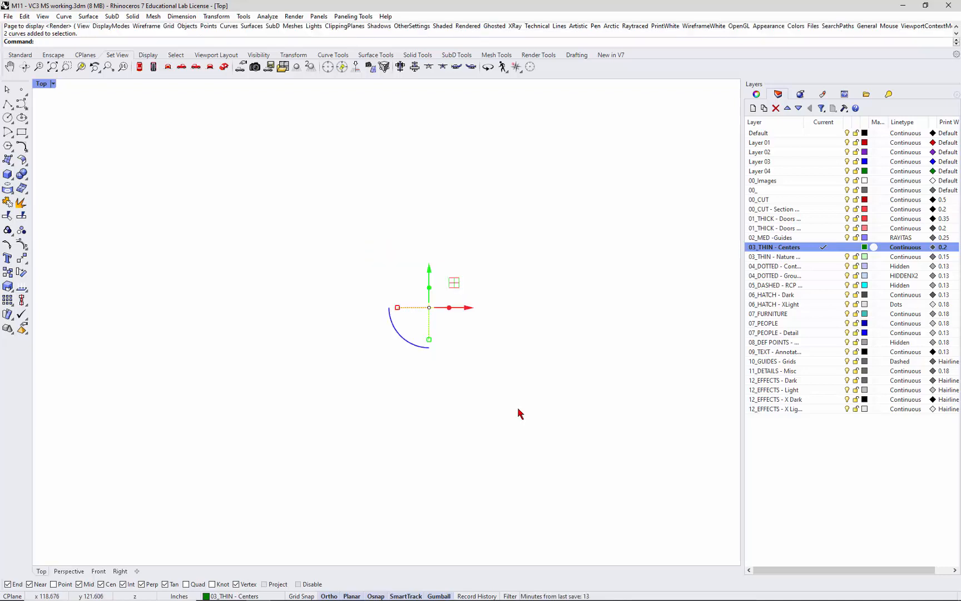
type("group")
key("Return")
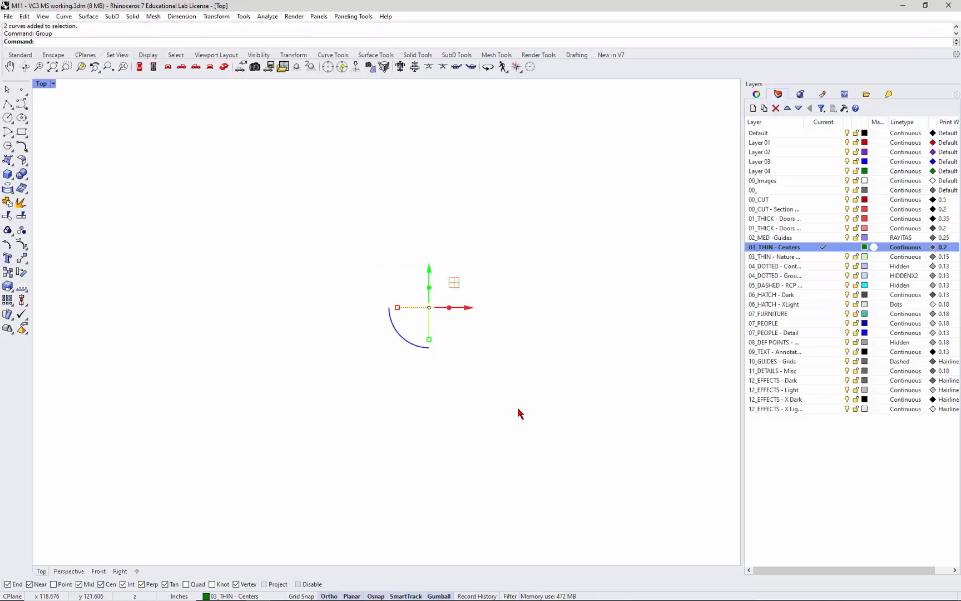
left_click(517, 410)
left_click(433, 307)
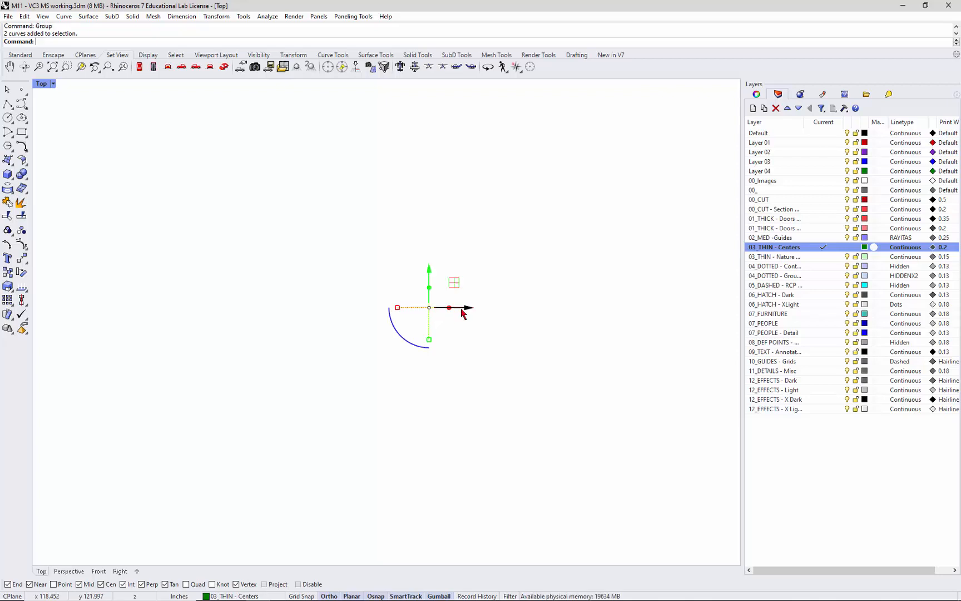
left_click_drag(461, 313, 510, 336)
left_click(512, 348)
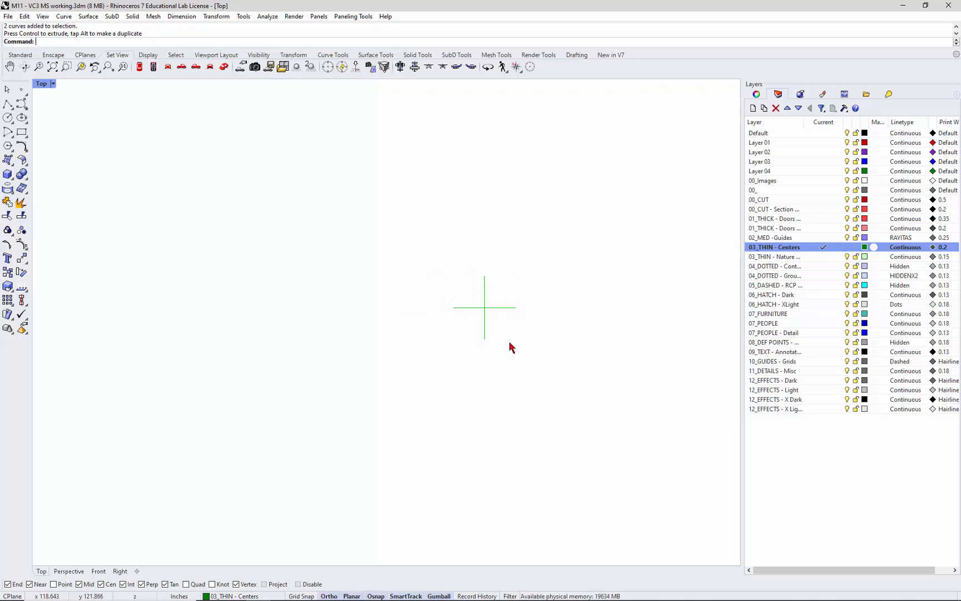
Undo the test move and the grouping, and check that a single line of the cross can be selected
key("ctrl+z")
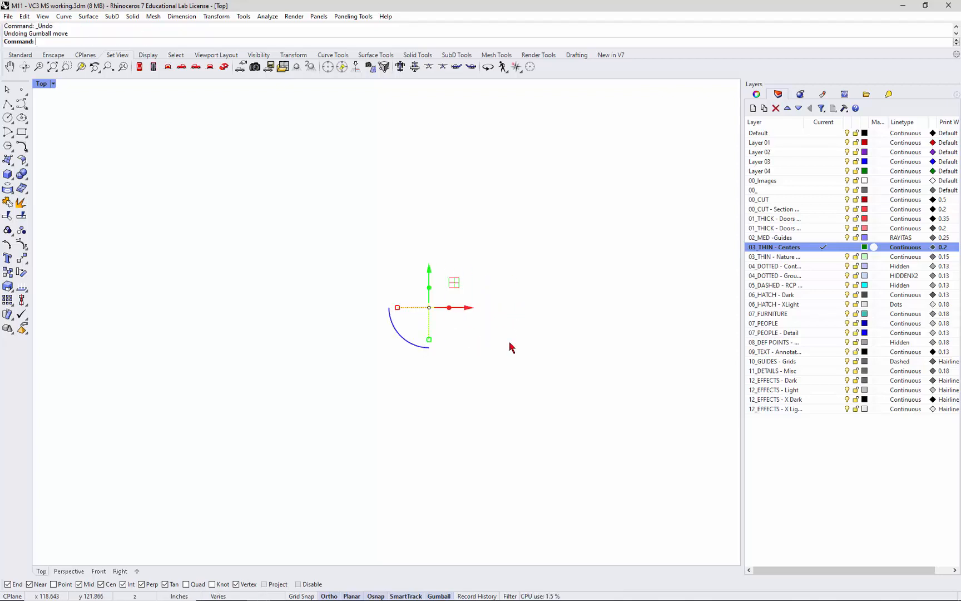
key("Escape")
left_click(431, 329)
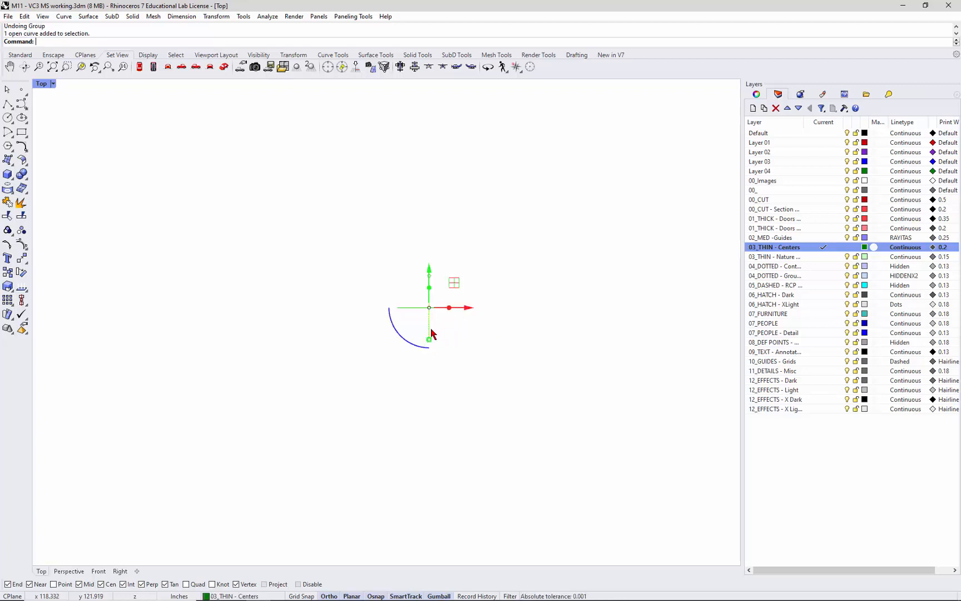
scroll(425, 313, "up", 6)
left_click(394, 270)
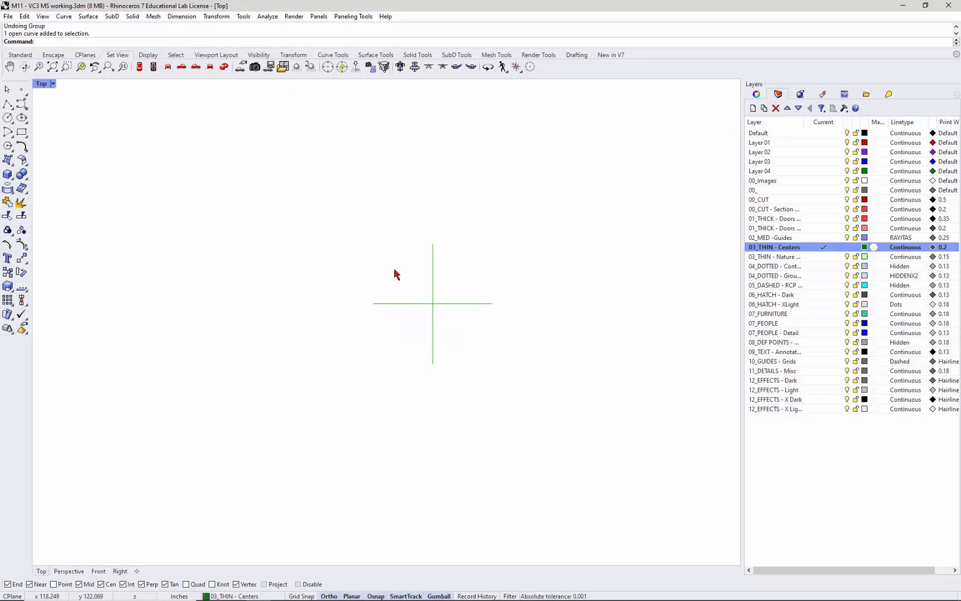
Define the two crossing lines as a block named Centers with its base point at their intersection, and select the block
type("Block")
key("Return")
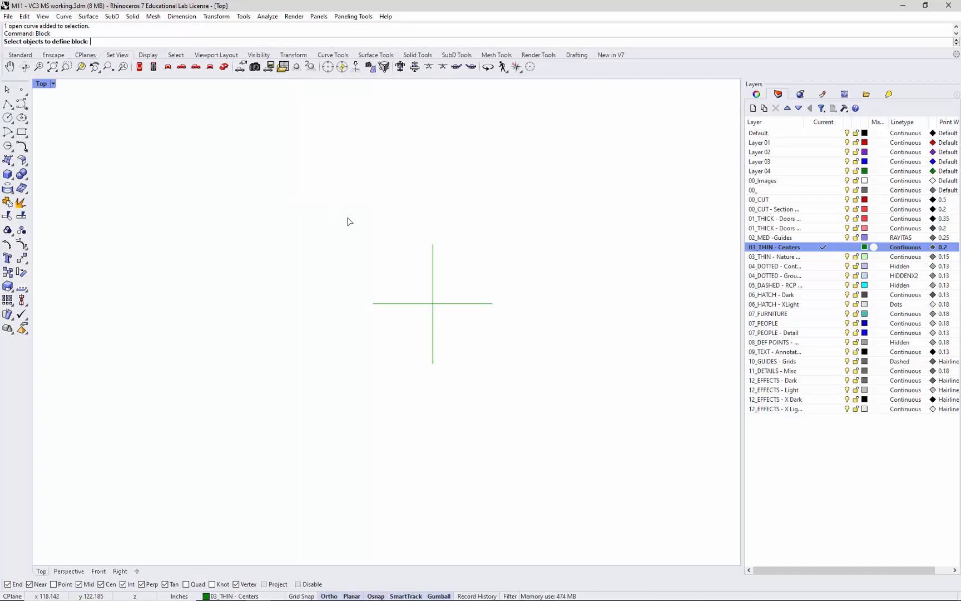
left_click_drag(348, 219, 536, 398)
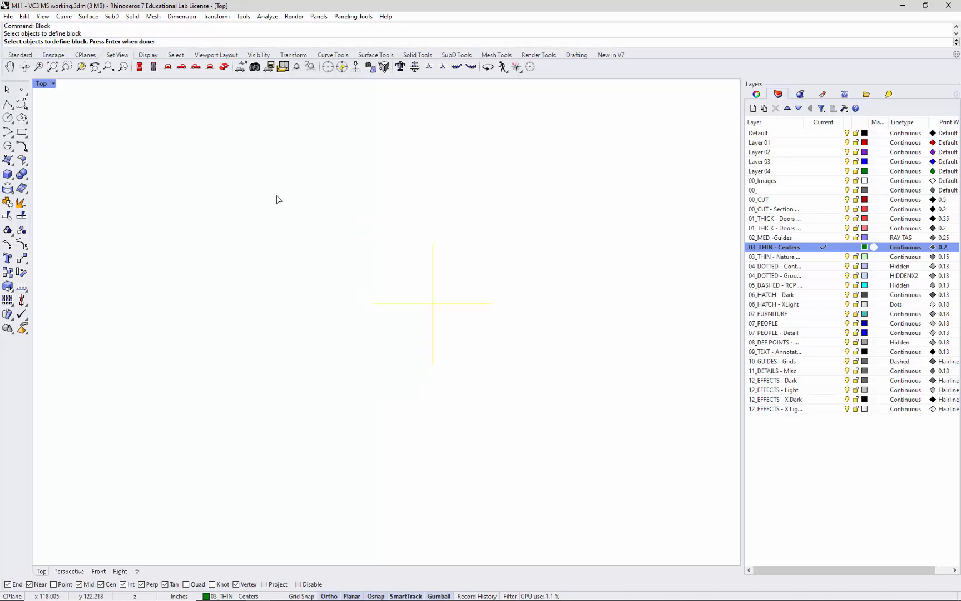
key("Return")
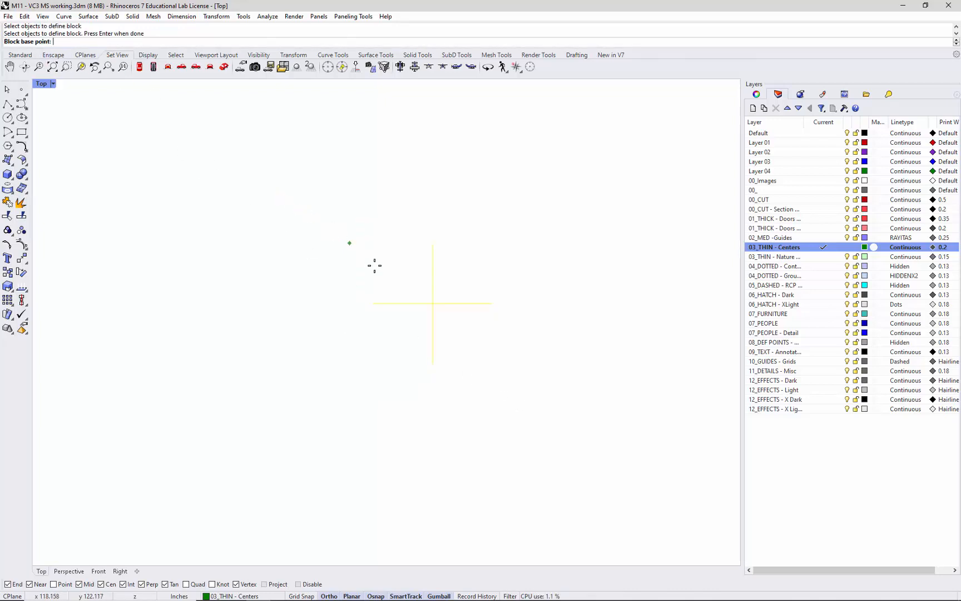
left_click(435, 303)
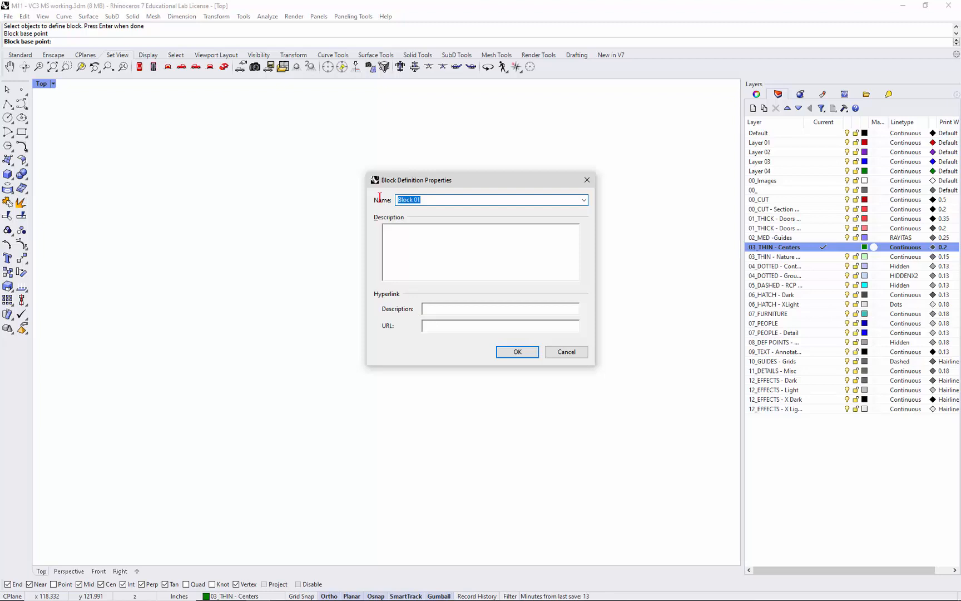
type("Centers")
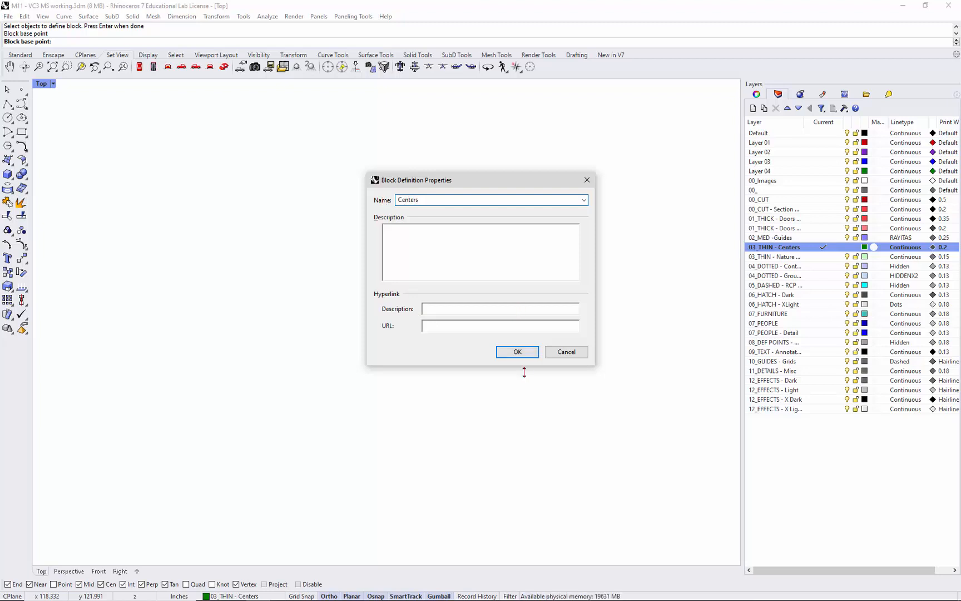
left_click(518, 352)
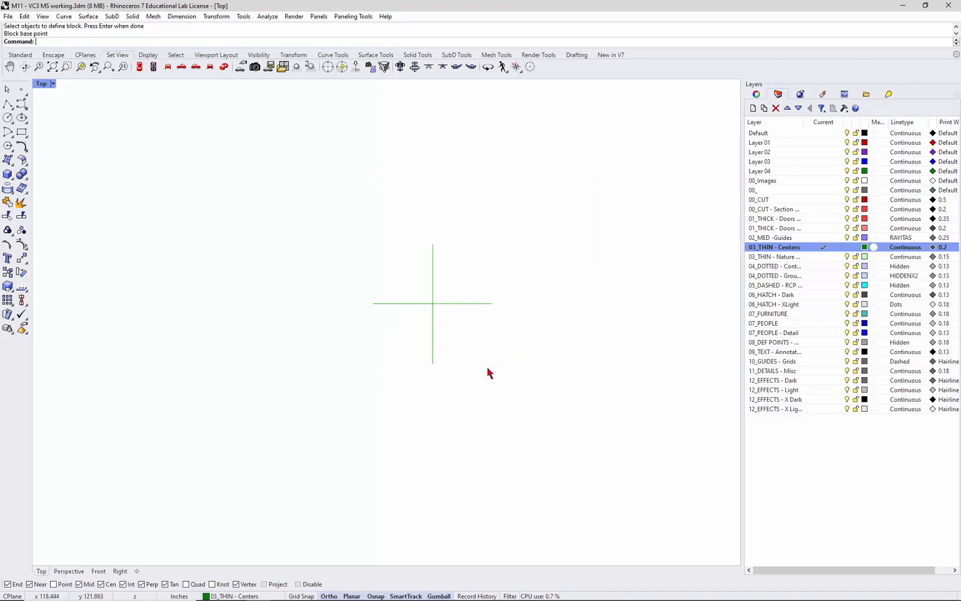
left_click(459, 305)
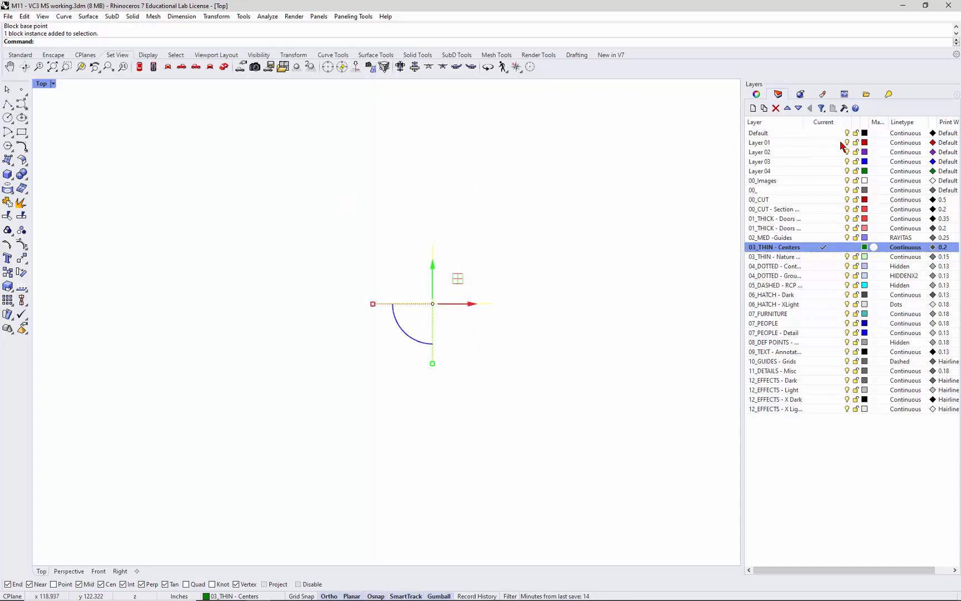
Select the placed instance of the Centers cross block and delete it from the drawing
left_click(602, 199)
left_click(476, 305)
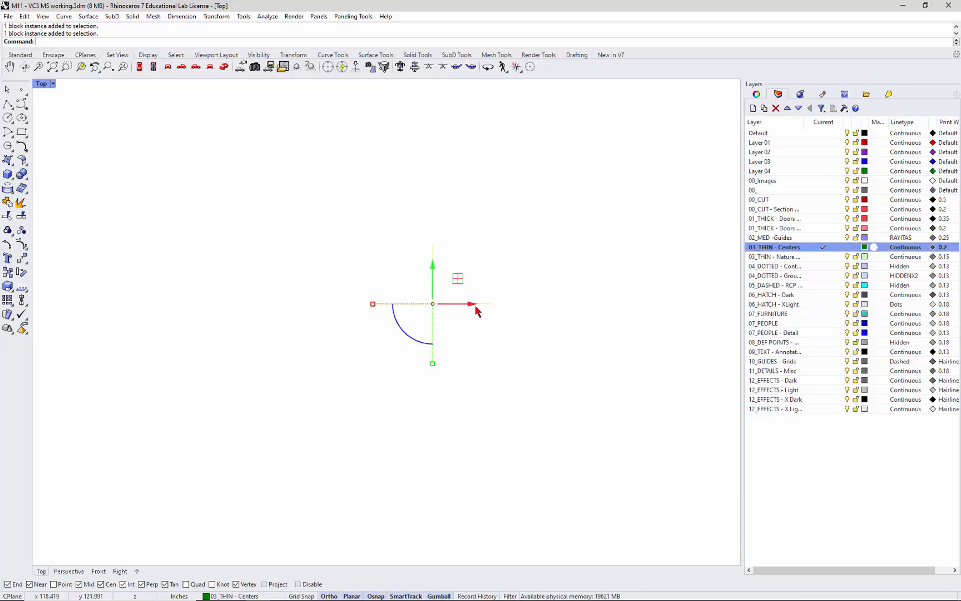
key("Delete")
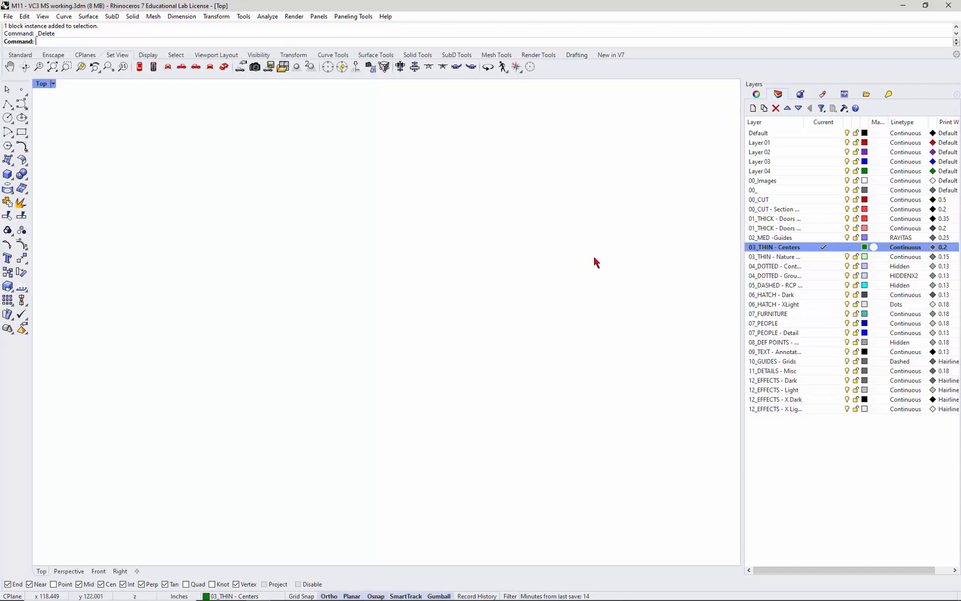
Add a new layer below 03_THIN - Centers and name it 02_MED Centerline
left_click(754, 114)
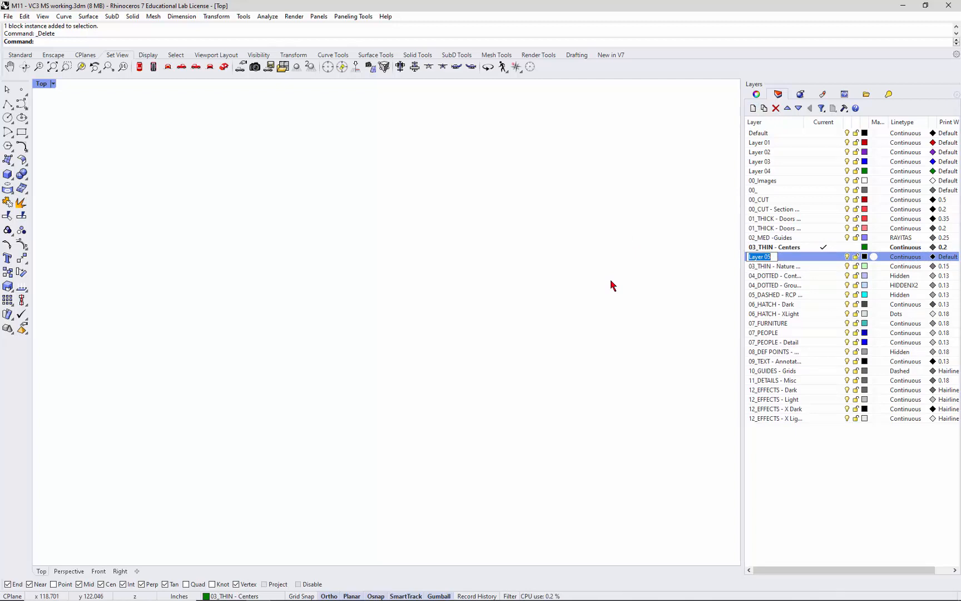
type("03")
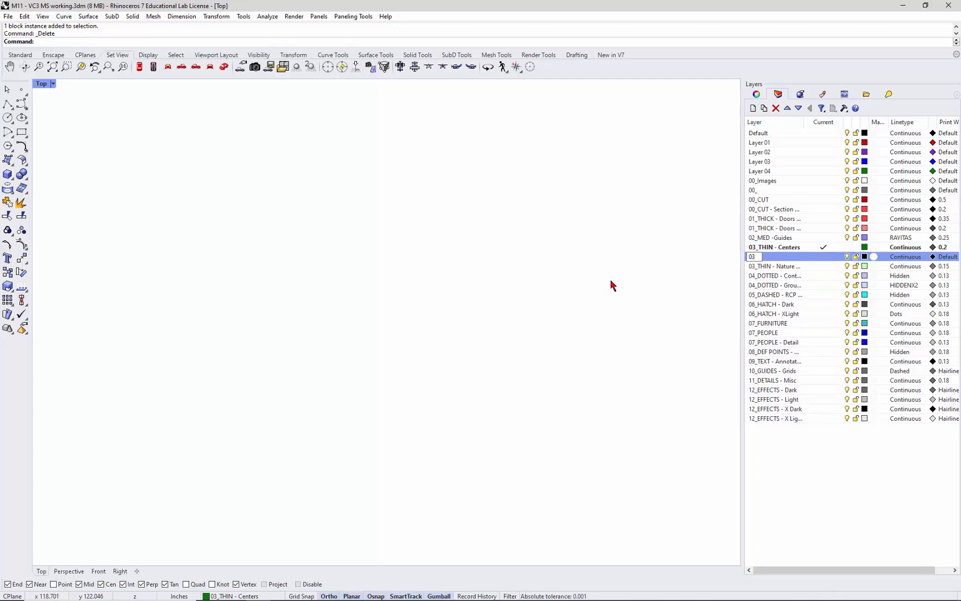
type("_M")
key("BackSpace")
key("BackSpace")
key("BackSpace")
type("2_MED Centerline")
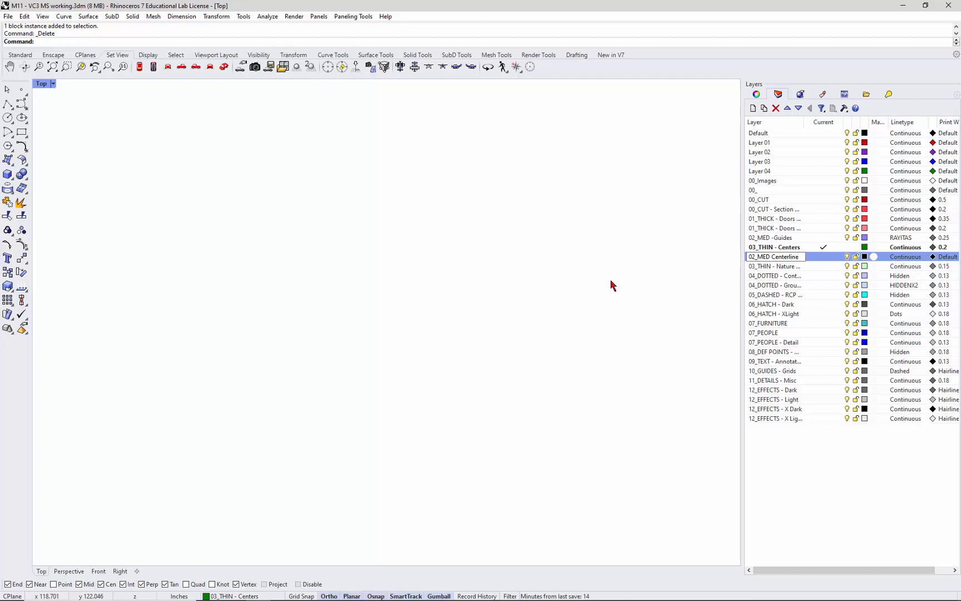
key("Return")
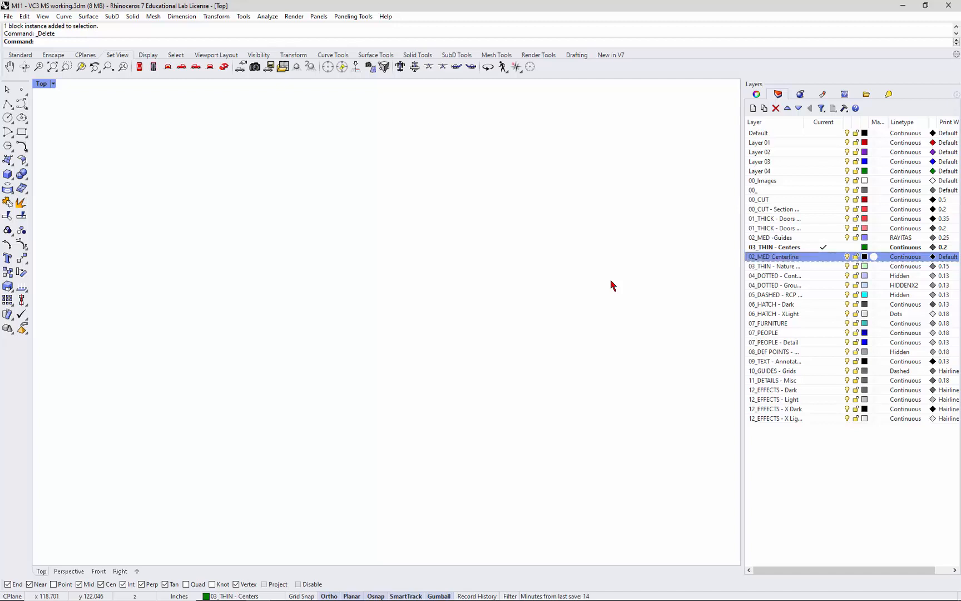
Give the 02_MED Centerline layer the Center linetype and a print width of 0.18 mm
left_click(913, 258)
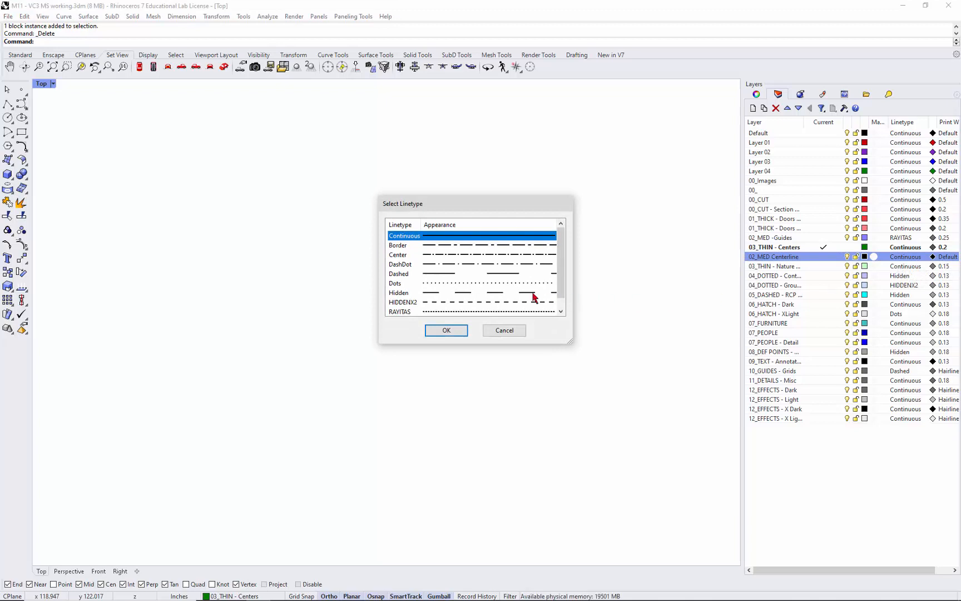
left_click(399, 254)
left_click(443, 332)
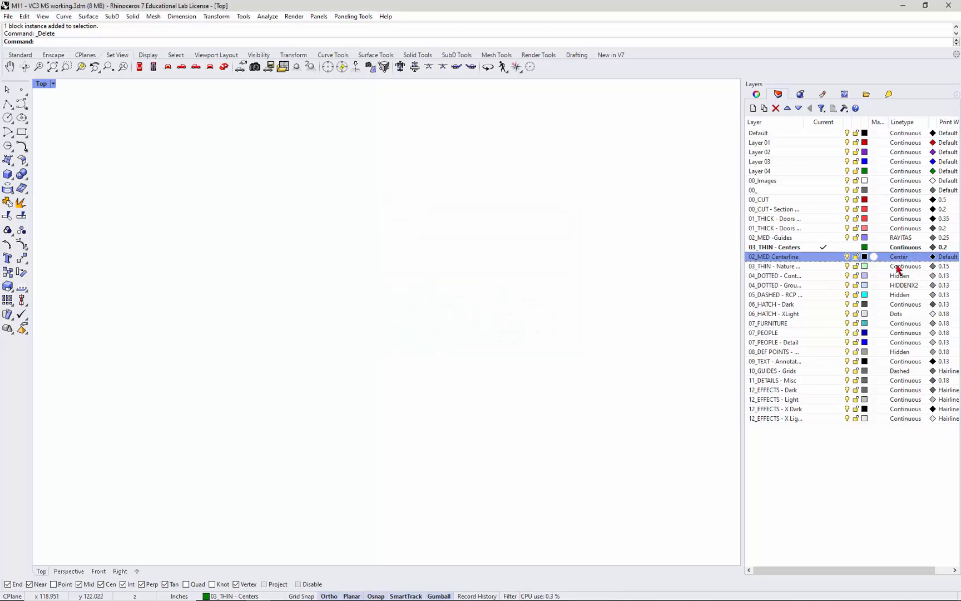
left_click(944, 257)
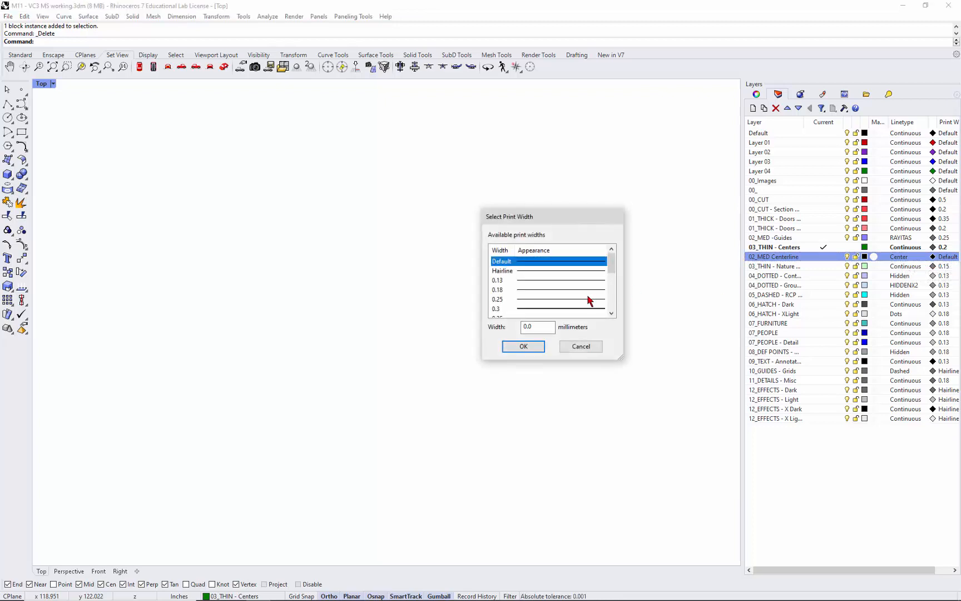
left_click(528, 290)
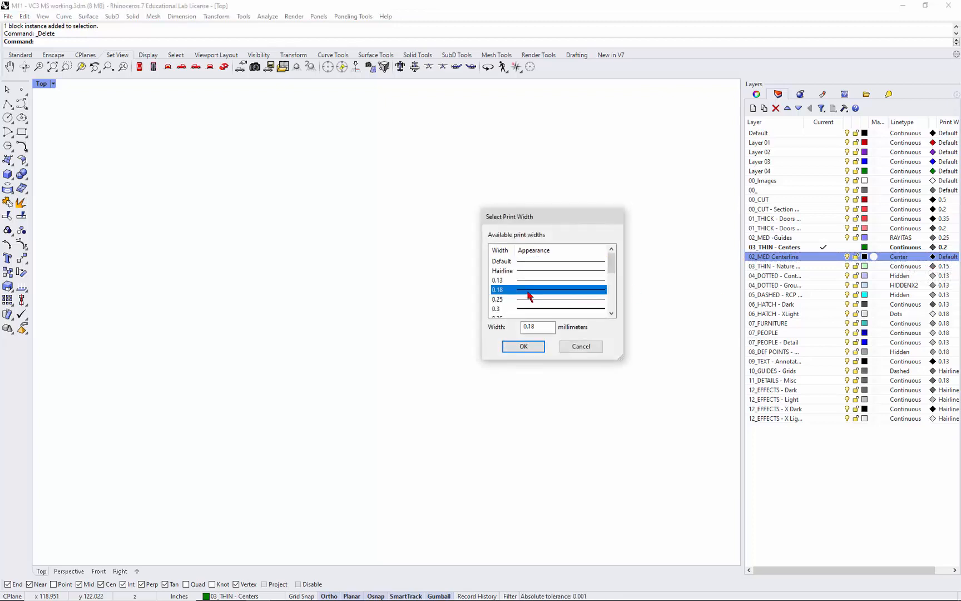
left_click(521, 347)
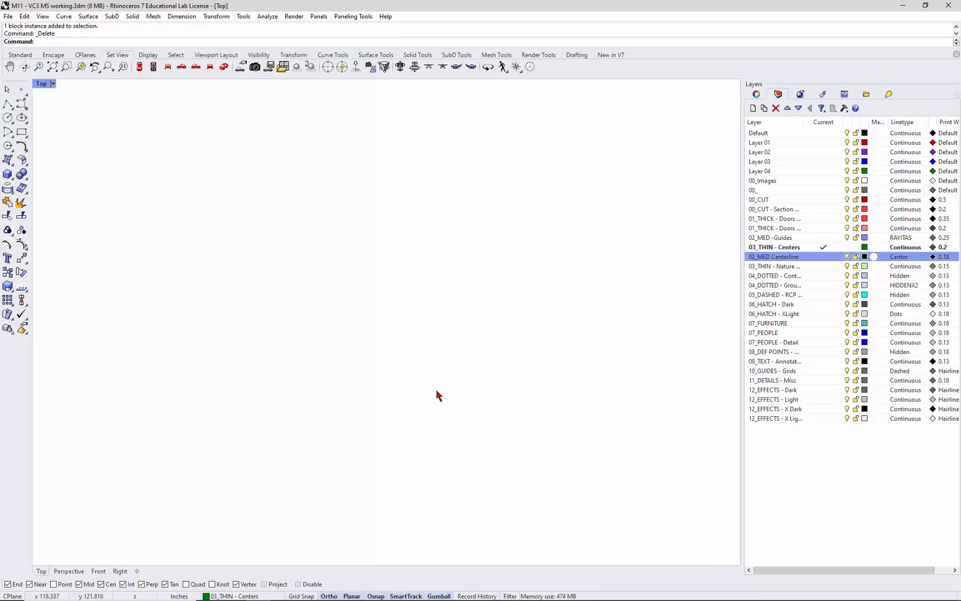
Look over the whole template layout, from the completed profile drawings to the empty profile frames below them
scroll(446, 346, "down", 10)
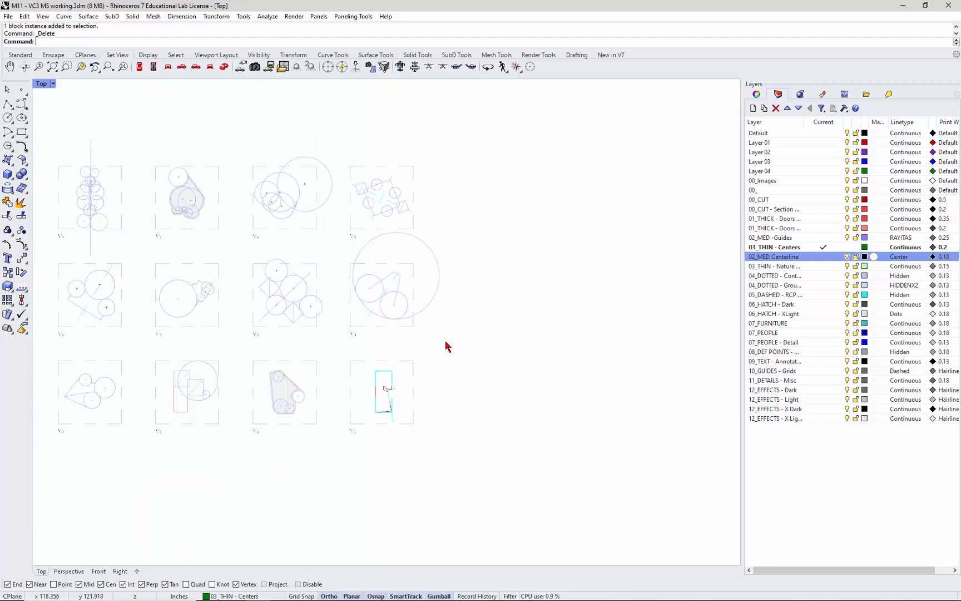
scroll(445, 345, "down", 3)
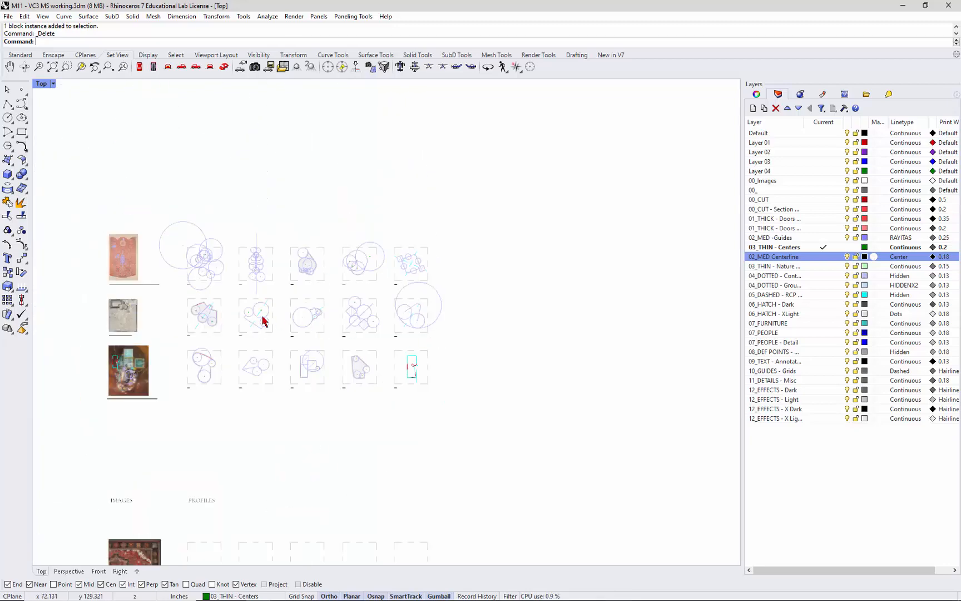
scroll(395, 263, "down", 2)
scroll(328, 306, "up", 2)
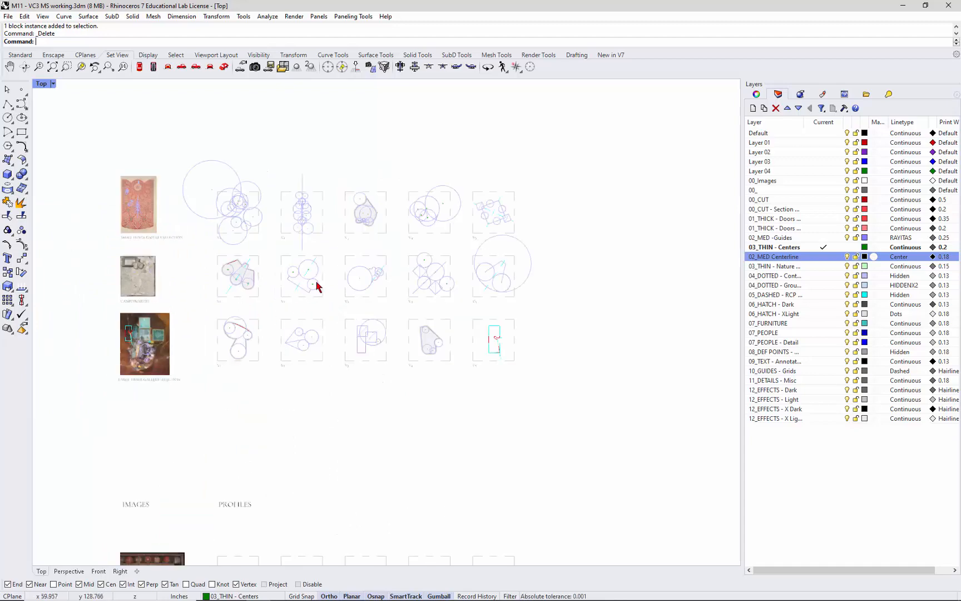
scroll(314, 395, "down", 3)
scroll(313, 399, "up", 2)
scroll(348, 344, "down", 2)
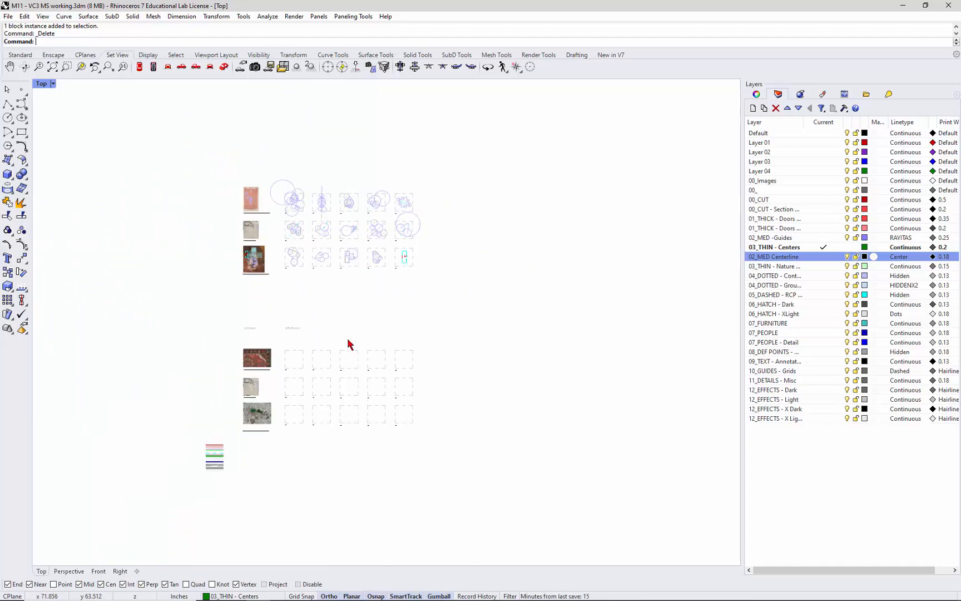
scroll(349, 344, "up", 1)
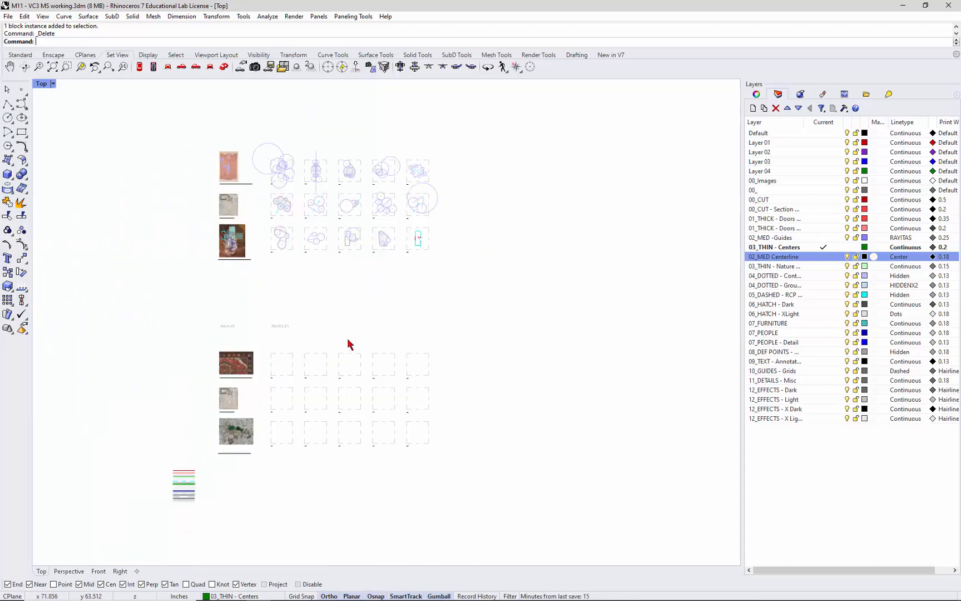